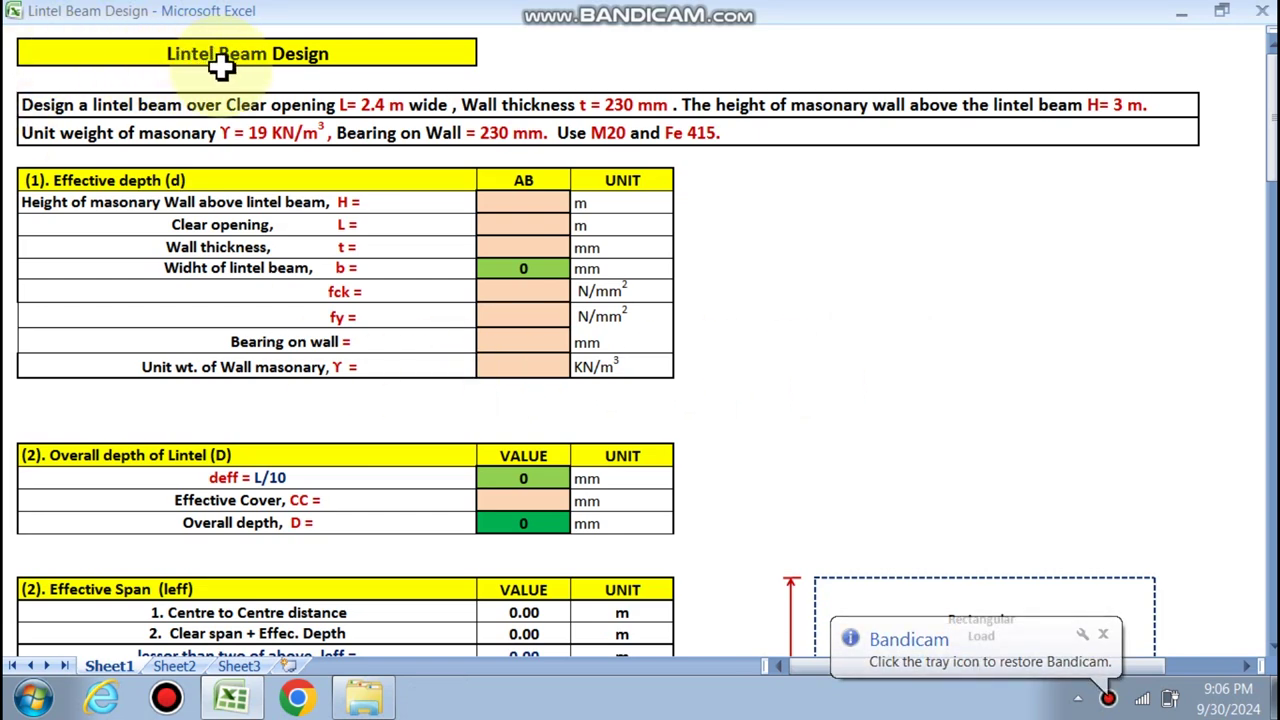
Enter wall height 3 m, clear opening 2.4 m and wall thickness 230 mm.
{"action": "left_click", "coordinate": [625, 252]}
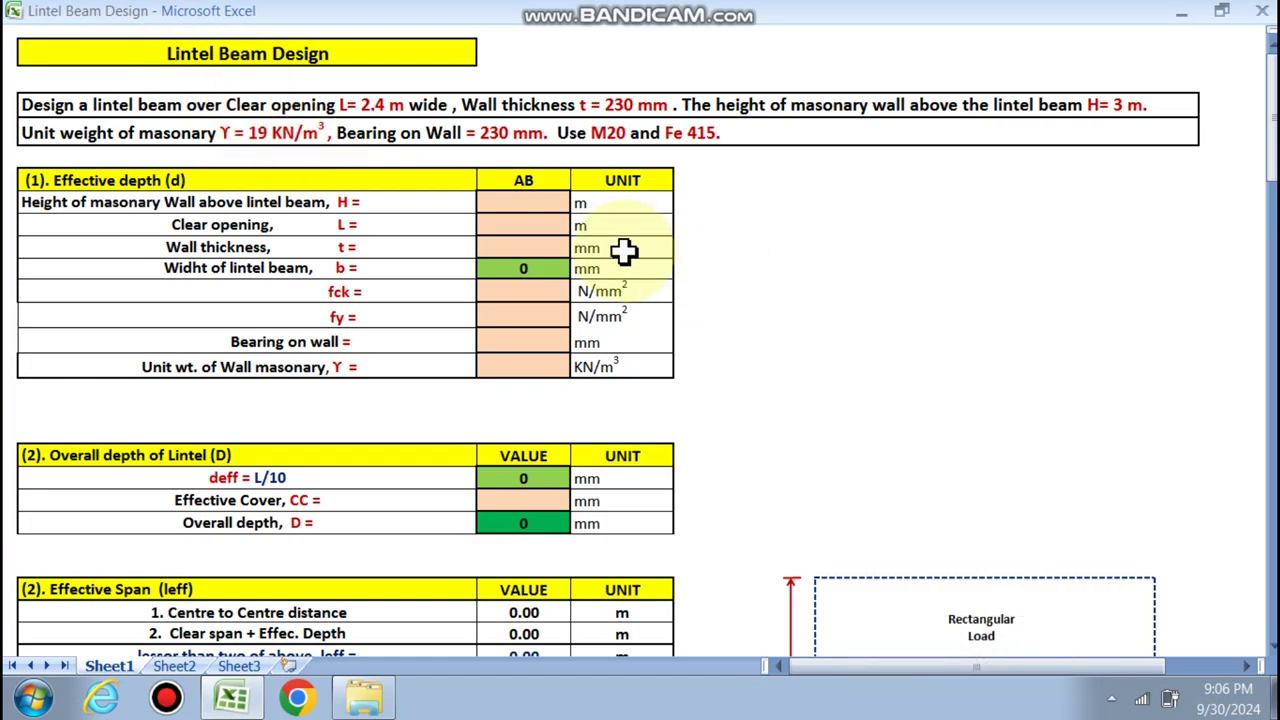
{"action": "scroll", "coordinate": [625, 252], "scroll_direction": "down", "scroll_amount": 1}
{"action": "scroll", "coordinate": [734, 323], "scroll_direction": "down", "scroll_amount": 4}
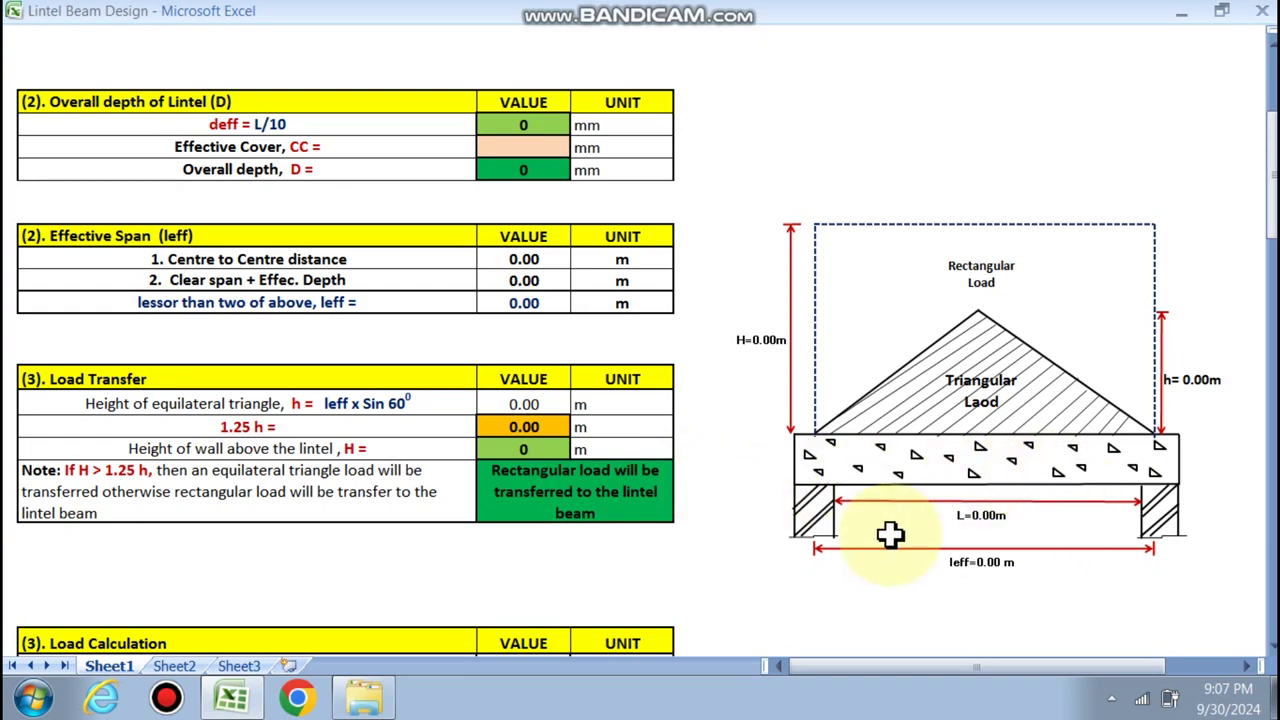
{"action": "scroll", "coordinate": [600, 525], "scroll_direction": "up", "scroll_amount": 5}
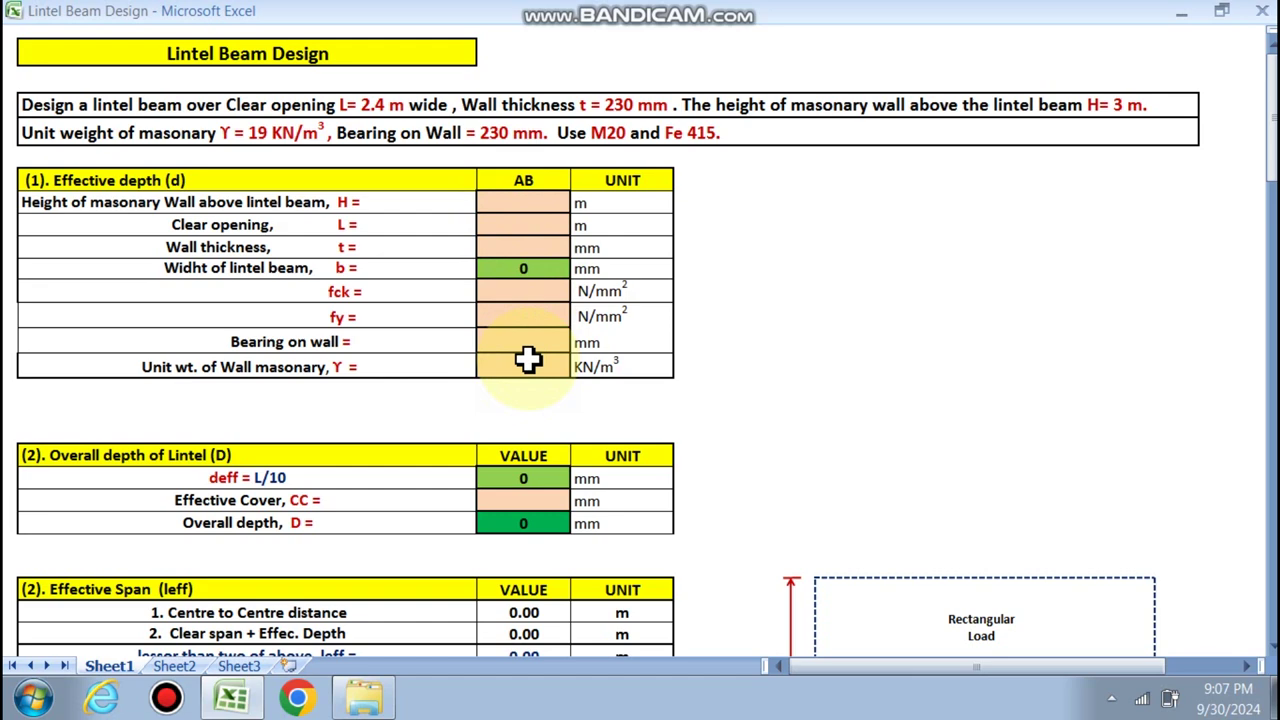
{"action": "scroll", "coordinate": [440, 317], "scroll_direction": "down", "scroll_amount": 1}
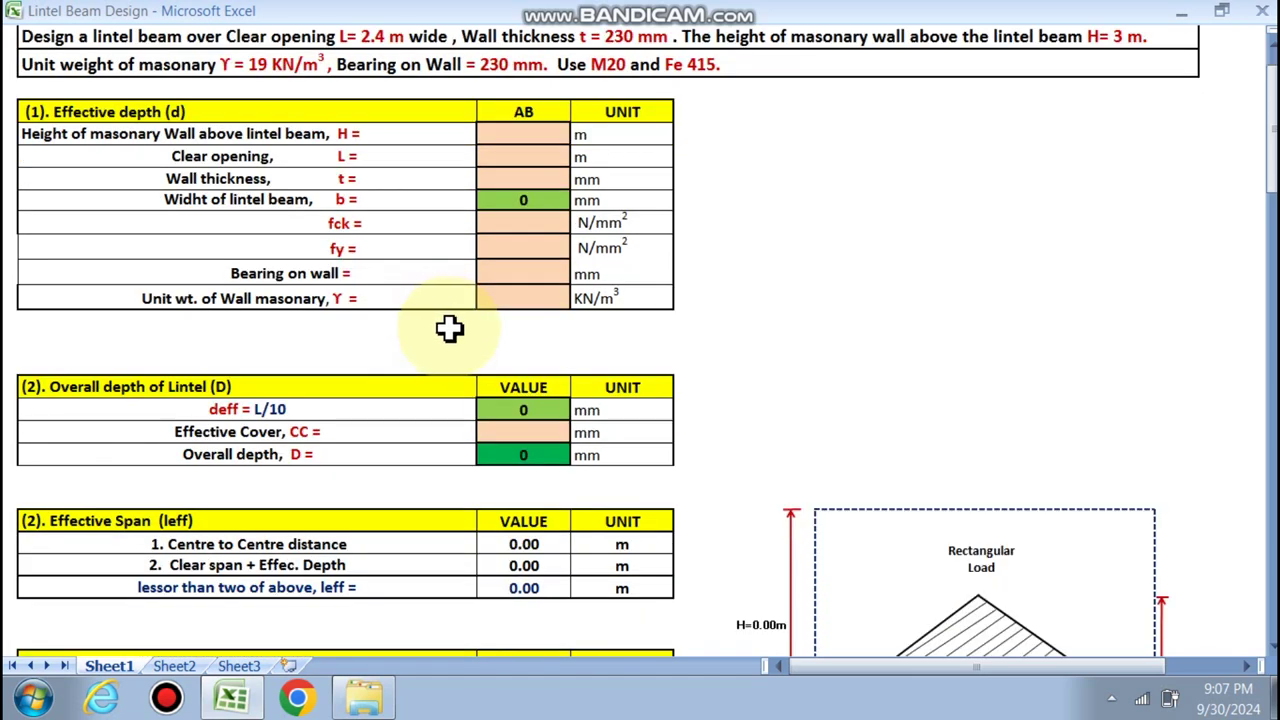
{"action": "scroll", "coordinate": [205, 410], "scroll_direction": "down", "scroll_amount": 2}
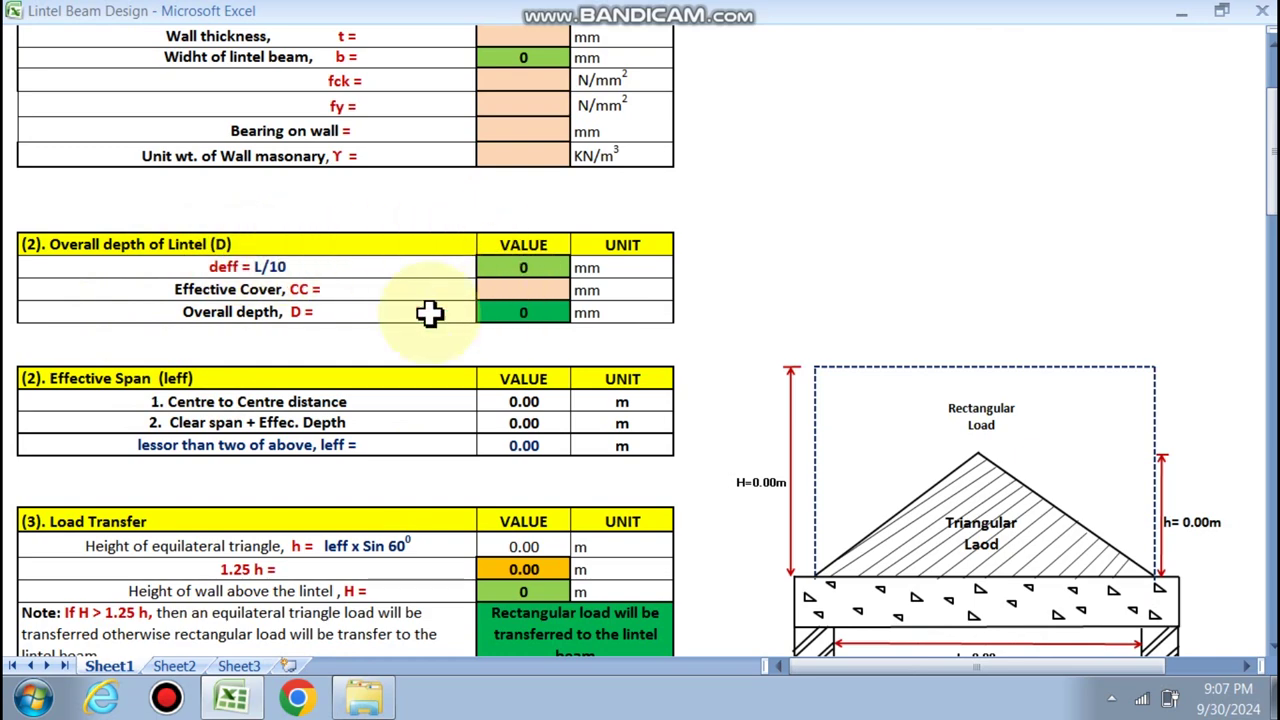
{"action": "scroll", "coordinate": [123, 323], "scroll_direction": "down", "scroll_amount": 2}
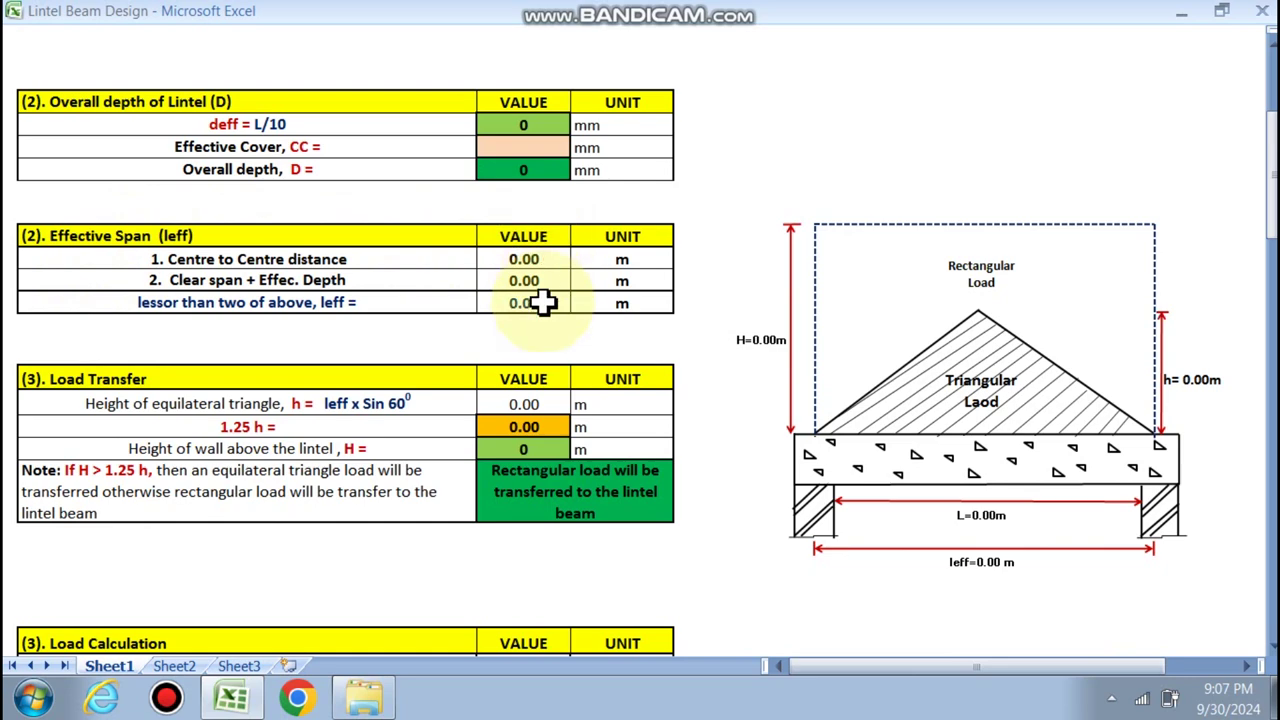
{"action": "scroll", "coordinate": [543, 303], "scroll_direction": "down", "scroll_amount": 1}
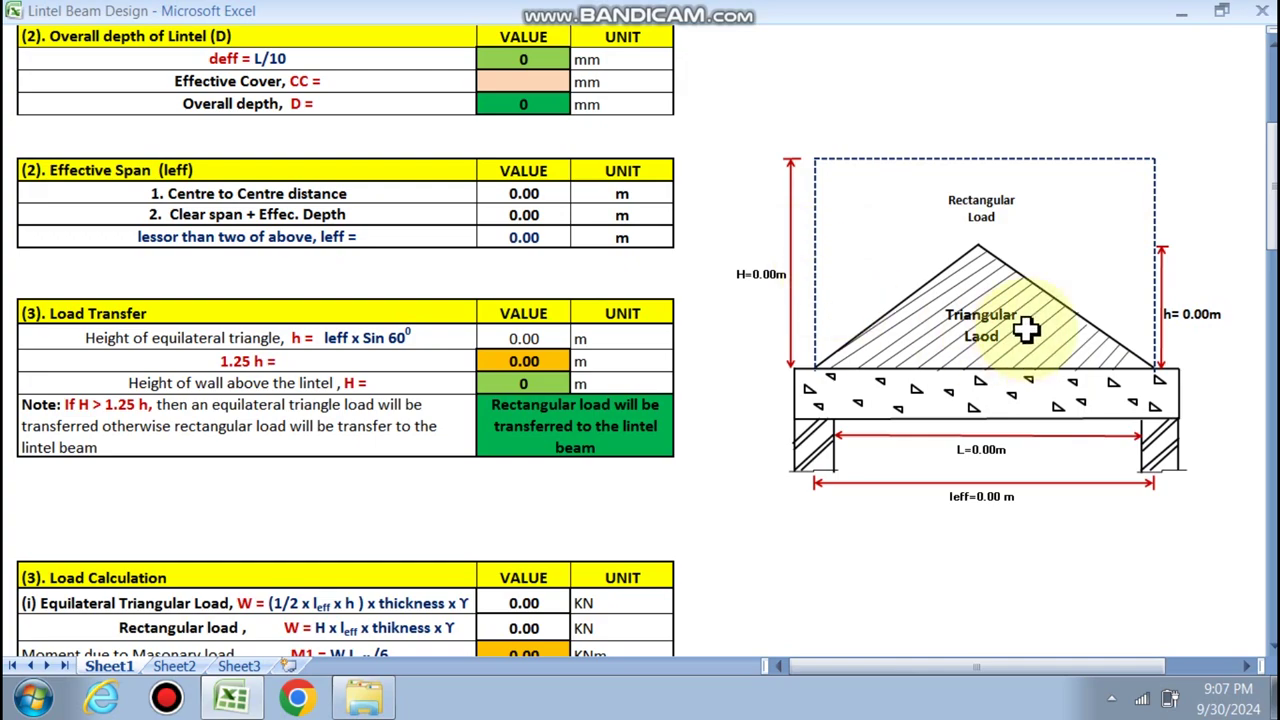
{"action": "scroll", "coordinate": [553, 418], "scroll_direction": "down", "scroll_amount": 2}
{"action": "scroll", "coordinate": [553, 418], "scroll_direction": "down", "scroll_amount": 2}
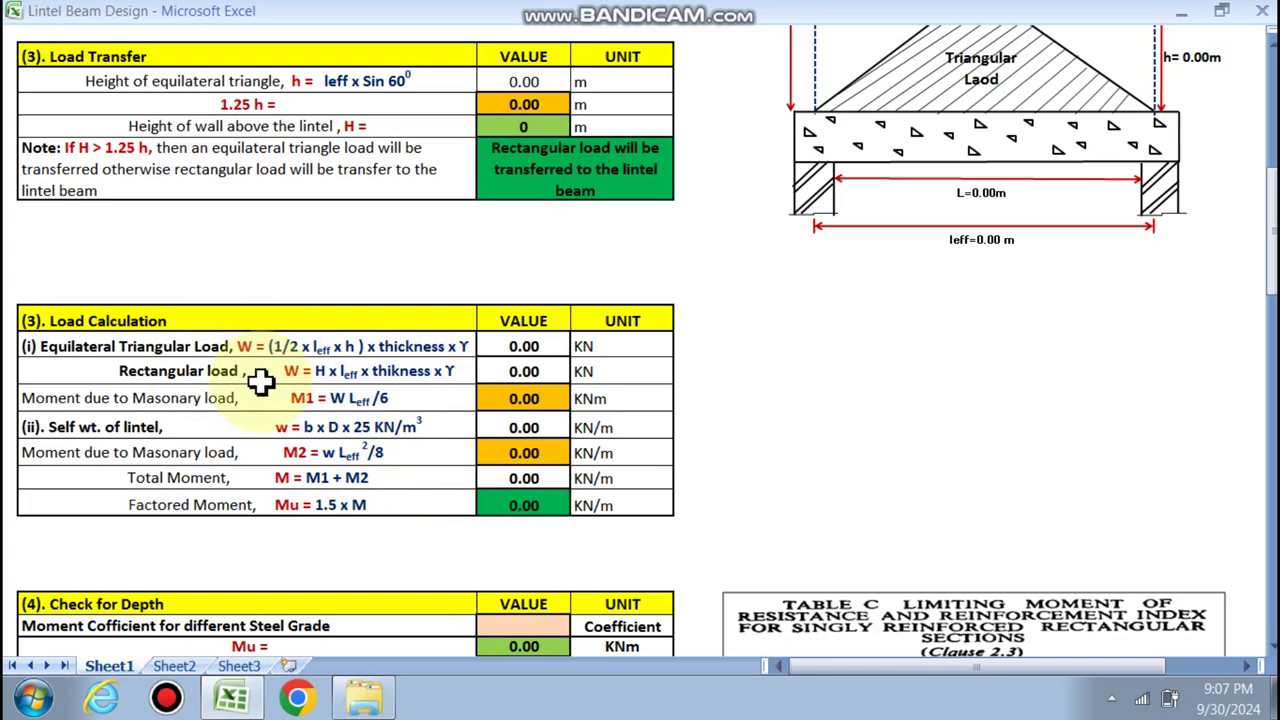
{"action": "scroll", "coordinate": [320, 185], "scroll_direction": "down", "scroll_amount": 4}
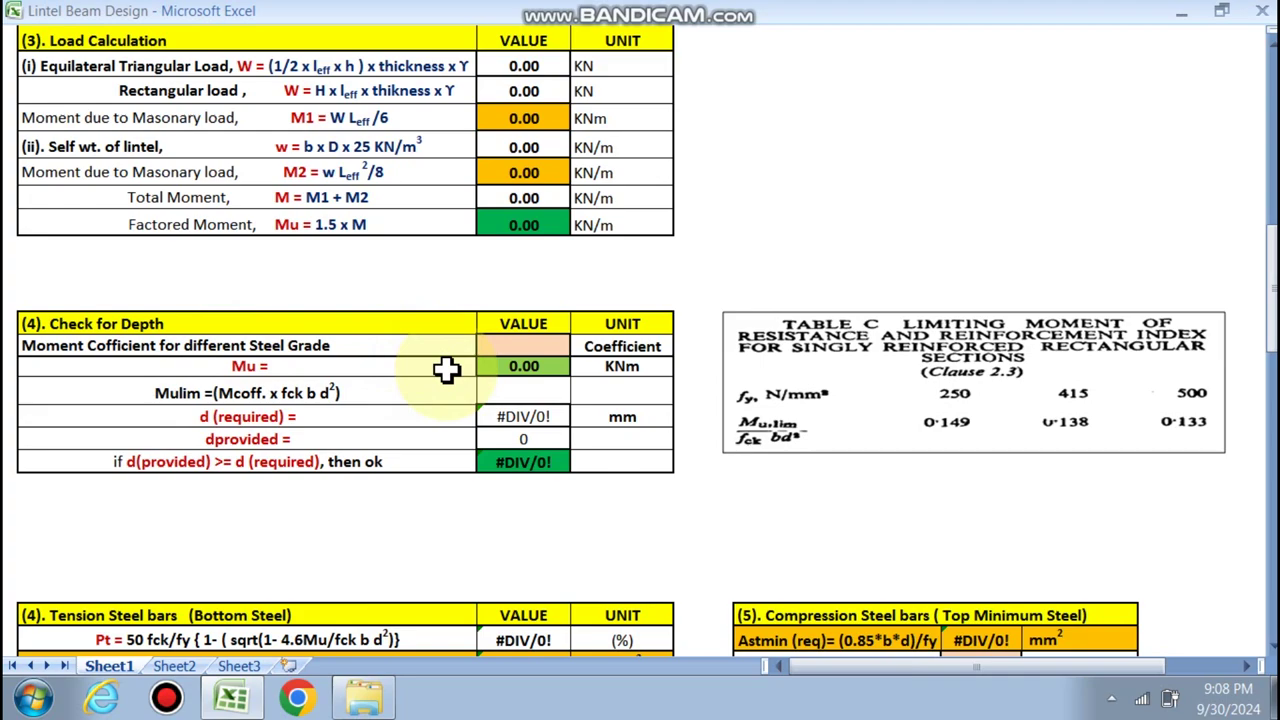
{"action": "scroll", "coordinate": [446, 369], "scroll_direction": "down", "scroll_amount": 4}
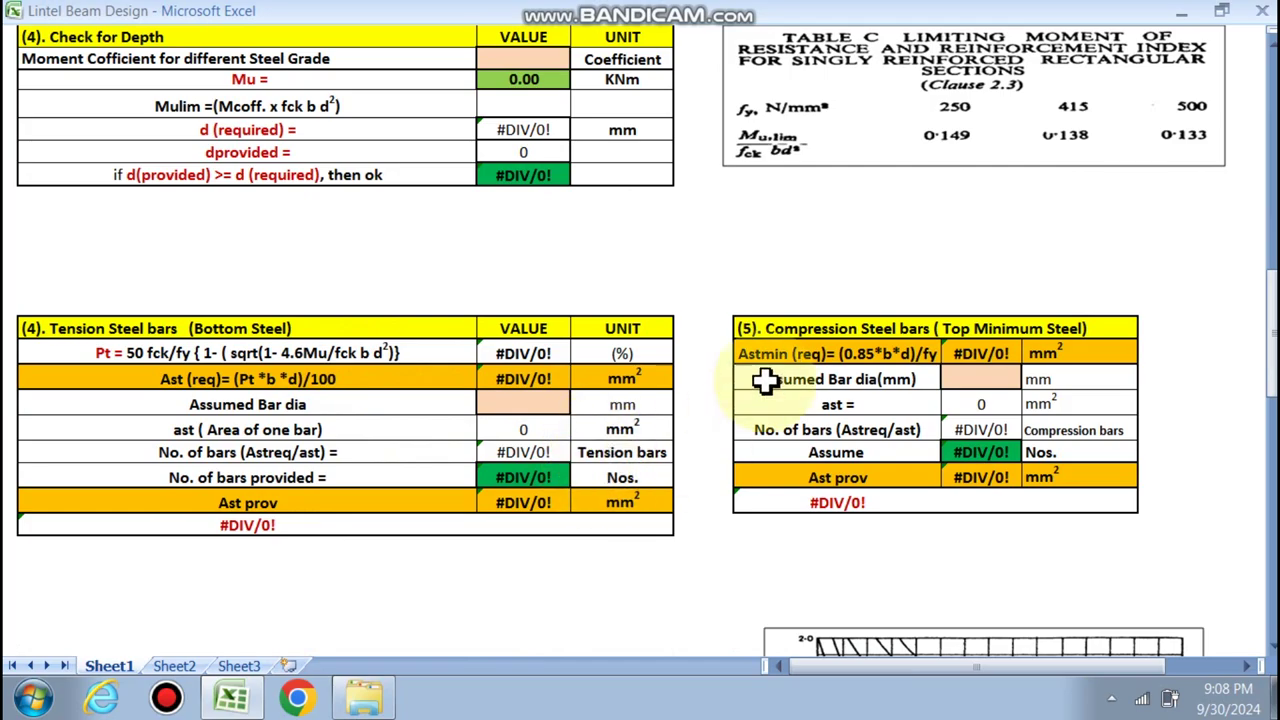
{"action": "scroll", "coordinate": [943, 429], "scroll_direction": "down", "scroll_amount": 5}
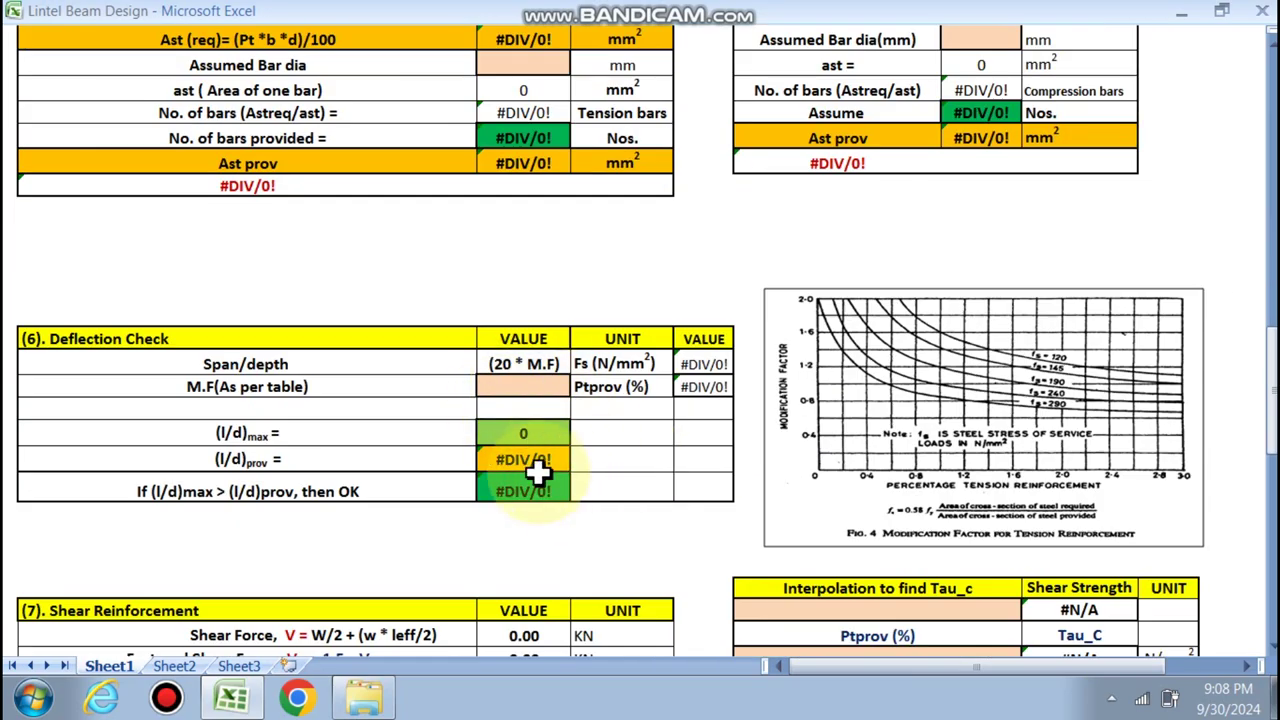
{"action": "scroll", "coordinate": [532, 480], "scroll_direction": "down", "scroll_amount": 5}
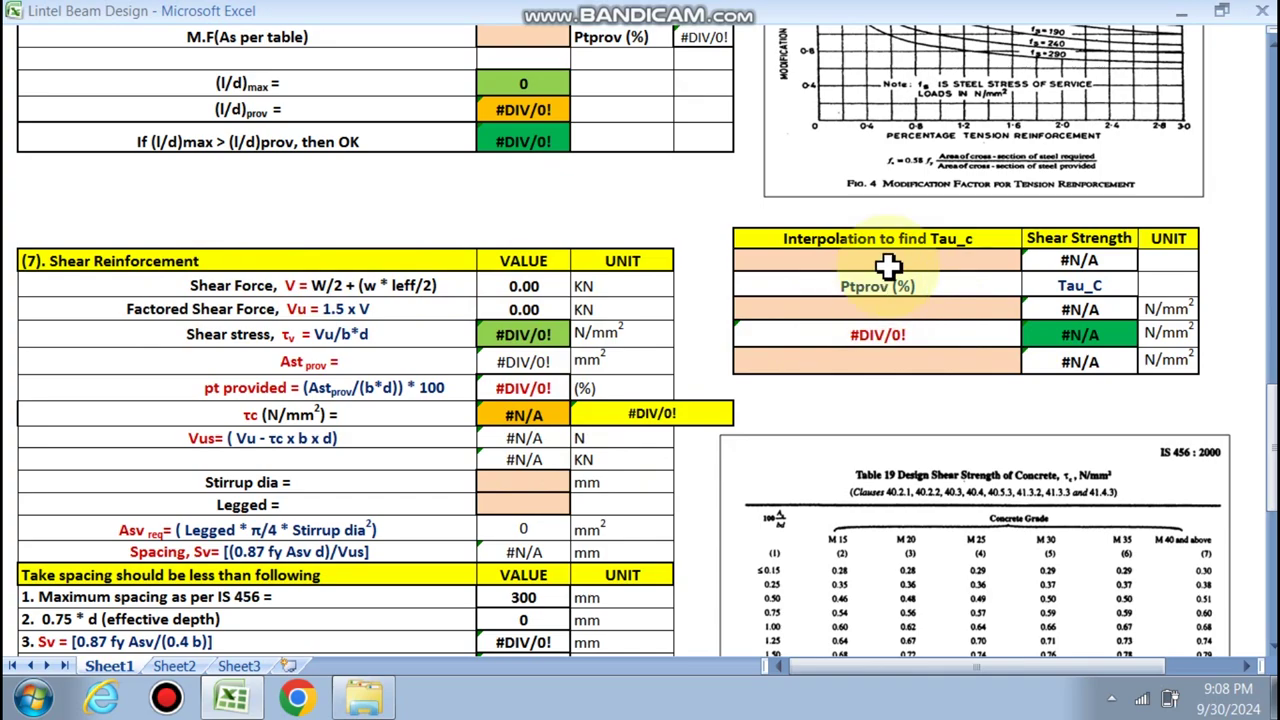
{"action": "scroll", "coordinate": [651, 386], "scroll_direction": "down", "scroll_amount": 4}
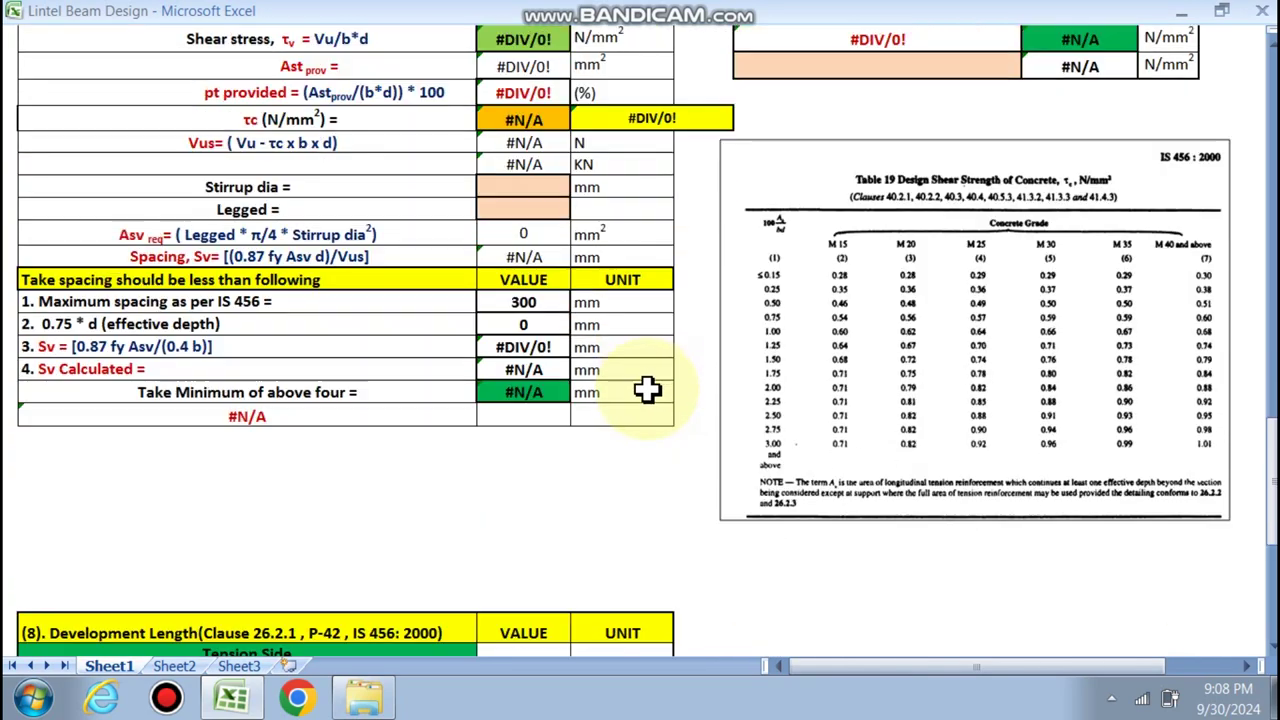
{"action": "scroll", "coordinate": [372, 388], "scroll_direction": "down", "scroll_amount": 6}
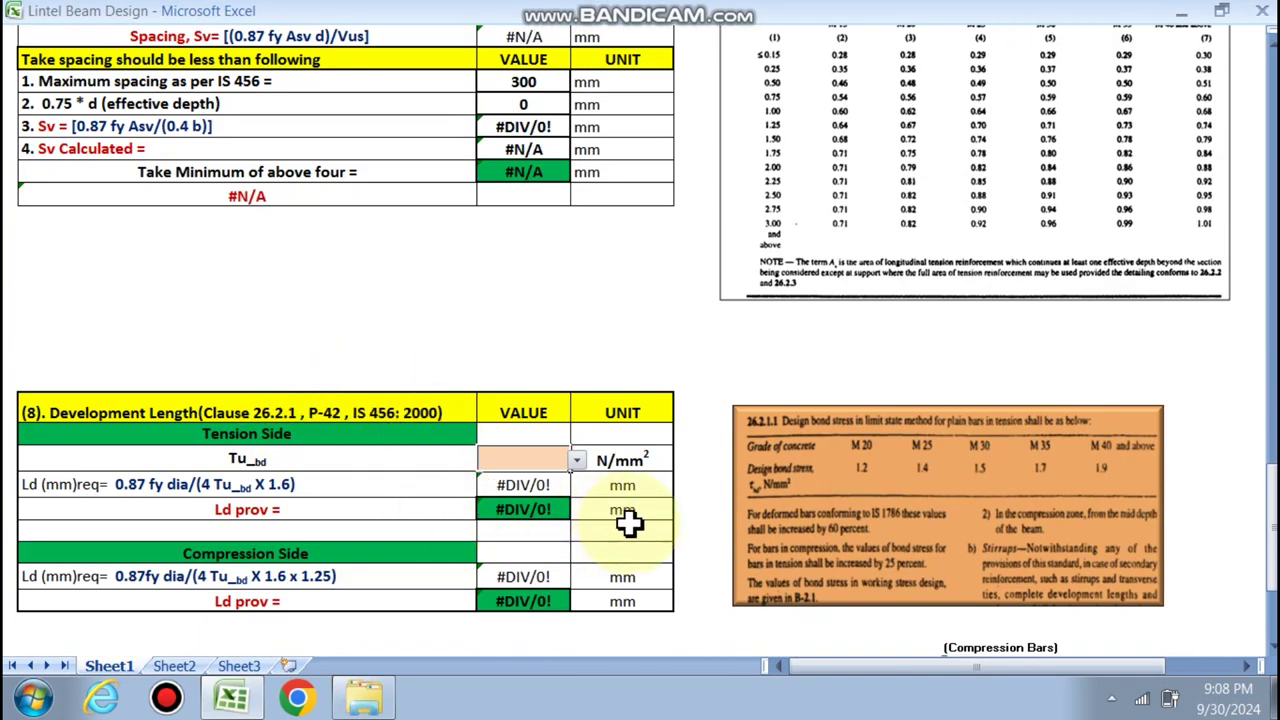
{"action": "scroll", "coordinate": [629, 523], "scroll_direction": "up", "scroll_amount": 20}
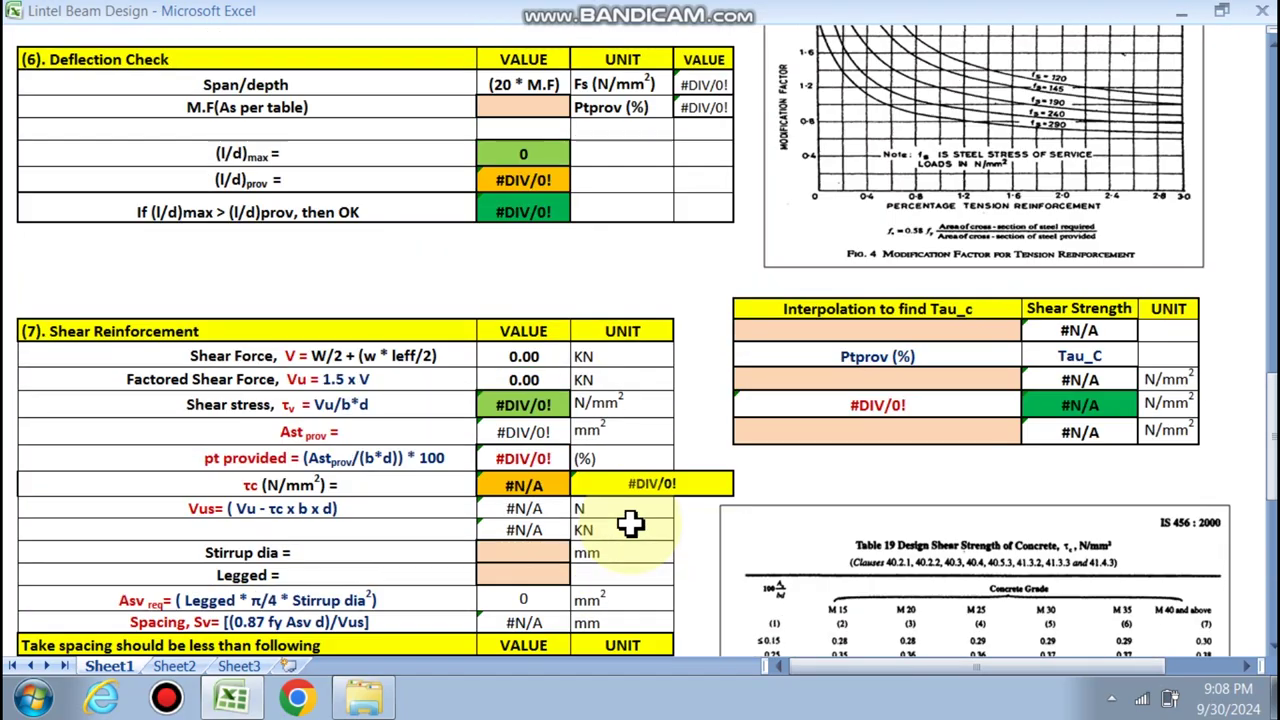
{"action": "scroll", "coordinate": [629, 523], "scroll_direction": "up", "scroll_amount": 6}
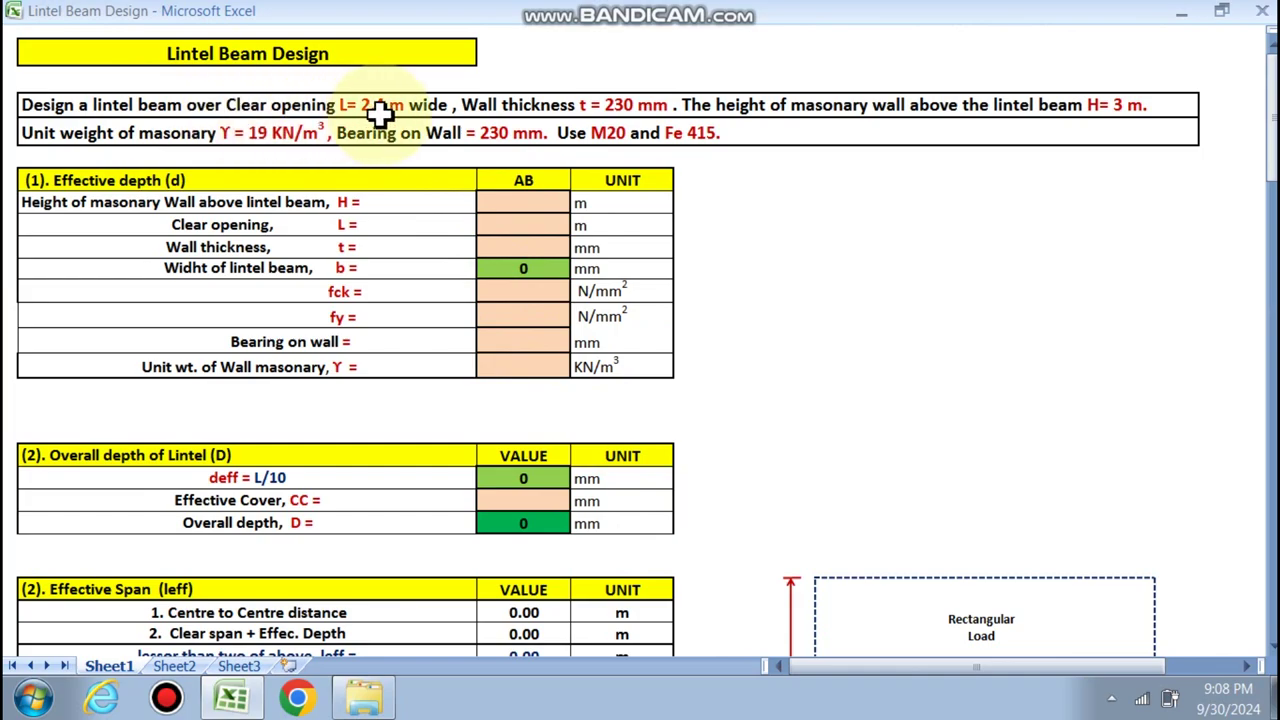
{"action": "scroll", "coordinate": [826, 380], "scroll_direction": "down", "scroll_amount": 5}
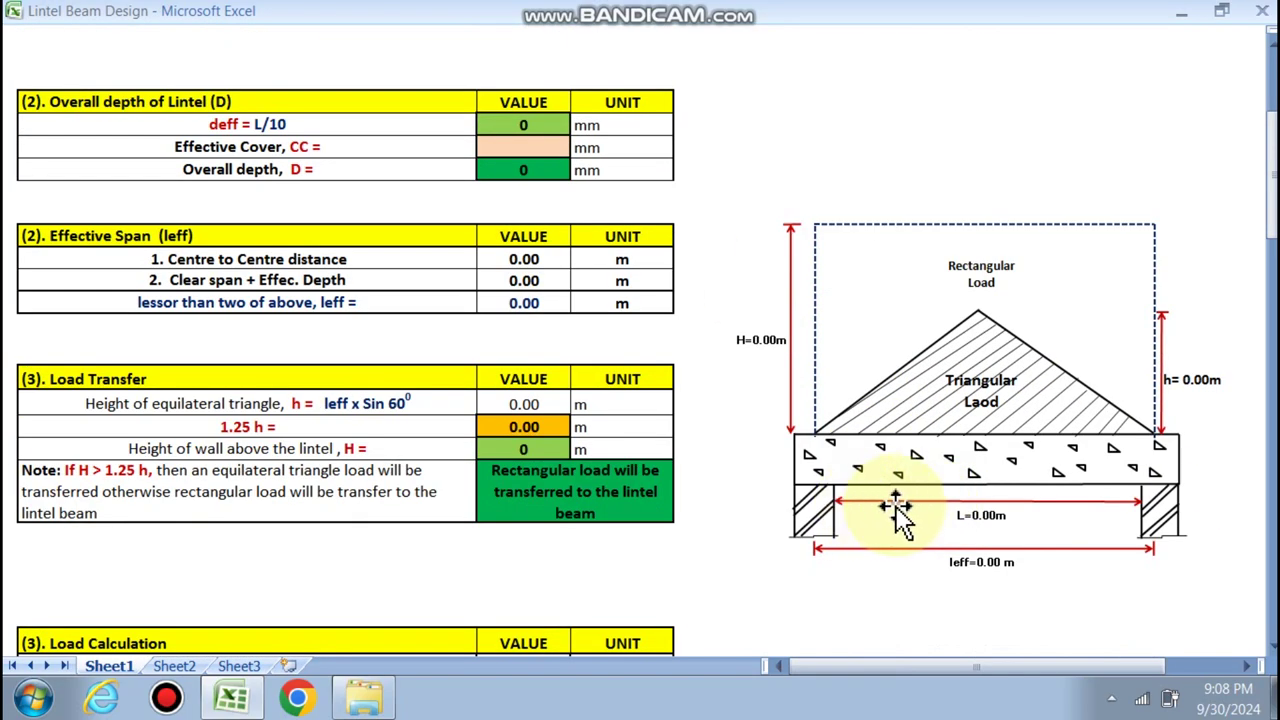
{"action": "scroll", "coordinate": [766, 517], "scroll_direction": "up", "scroll_amount": 5}
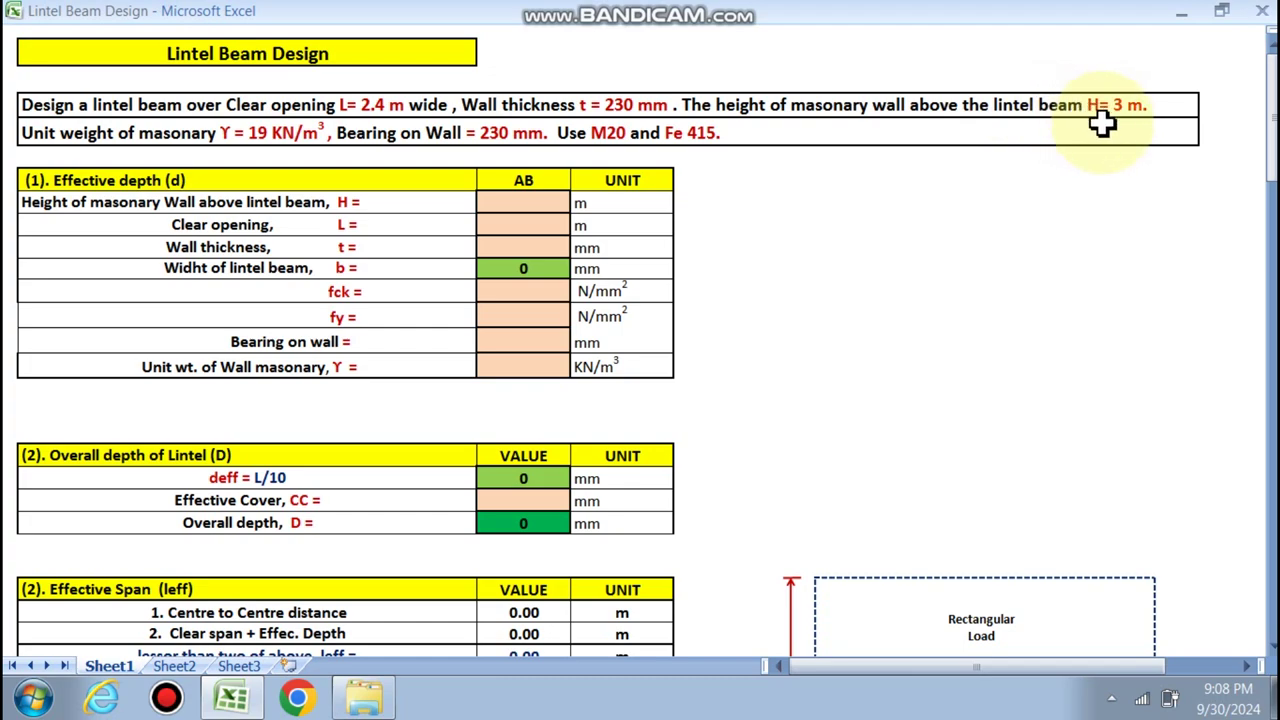
{"action": "scroll", "coordinate": [1101, 122], "scroll_direction": "down", "scroll_amount": 4}
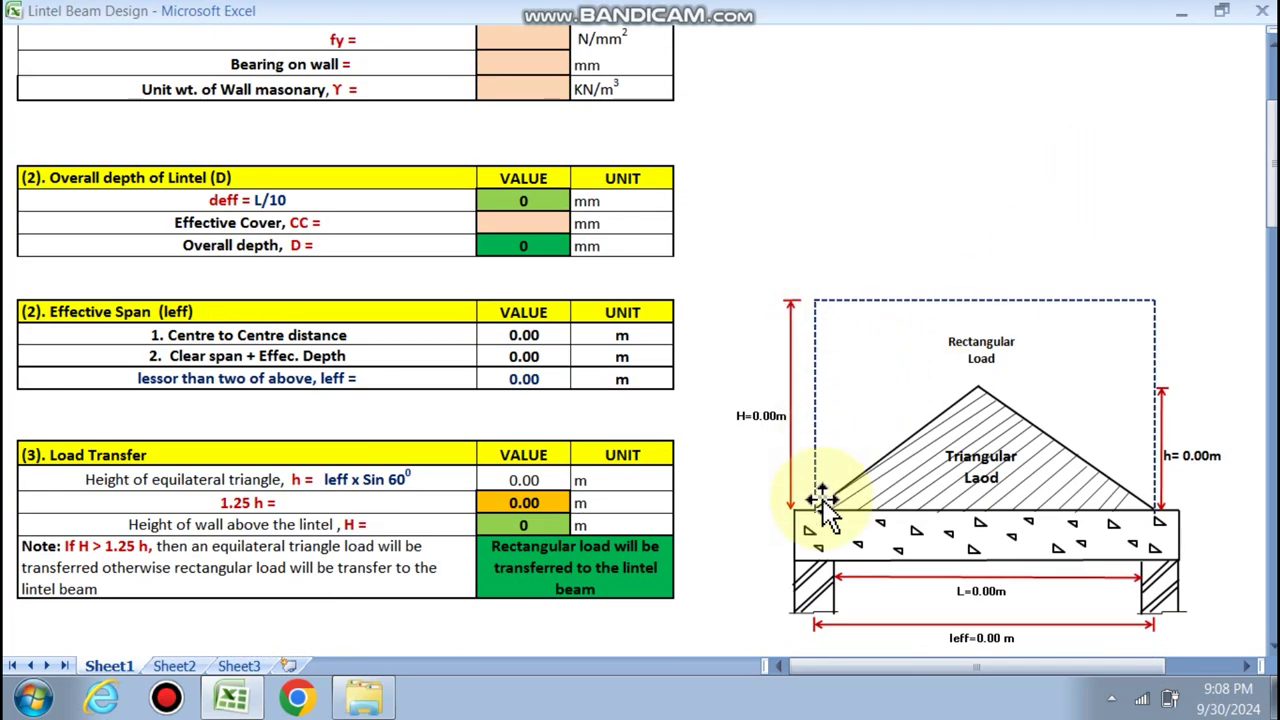
{"action": "scroll", "coordinate": [700, 391], "scroll_direction": "up", "scroll_amount": 4}
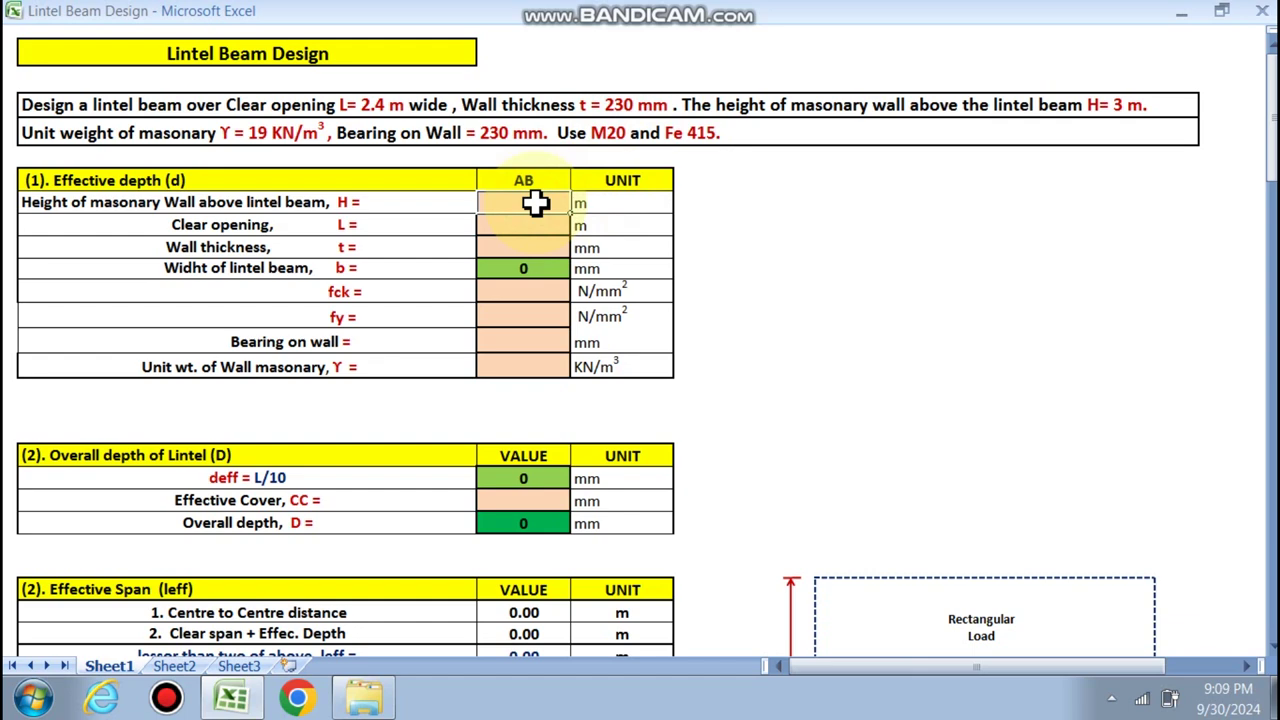
{"action": "key", "text": "Return"}
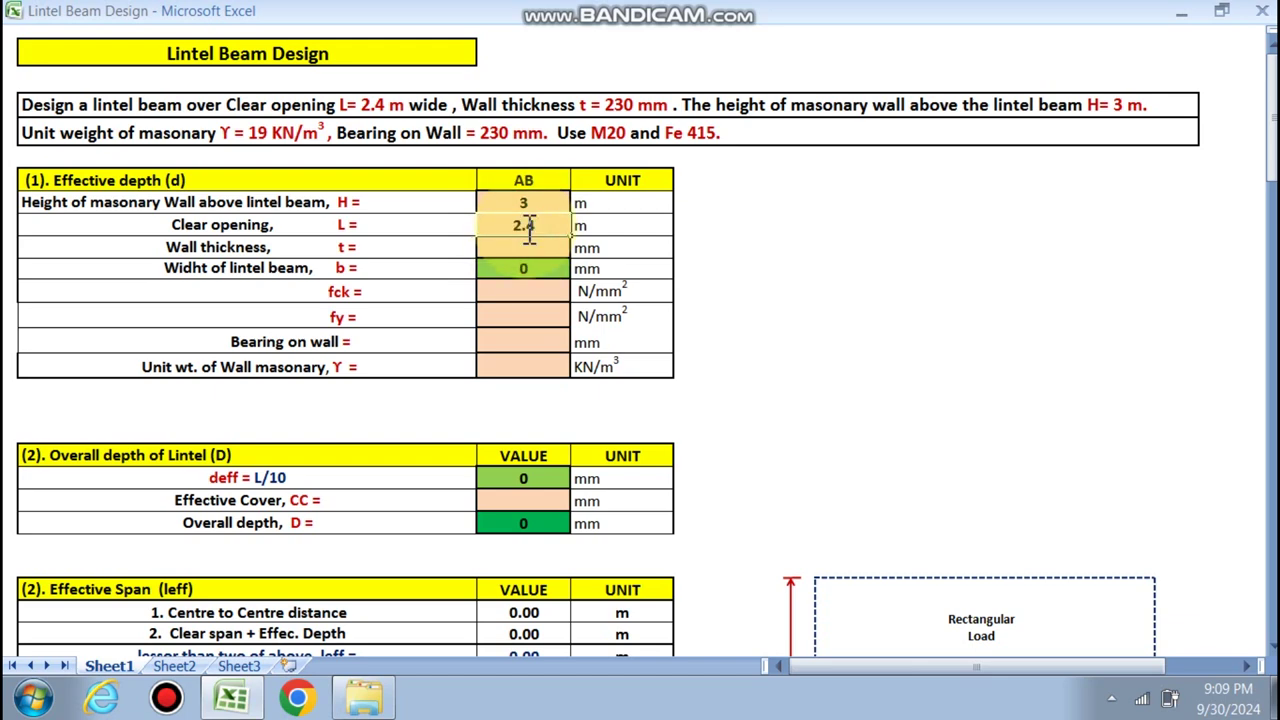
{"action": "left_click", "coordinate": [527, 247]}
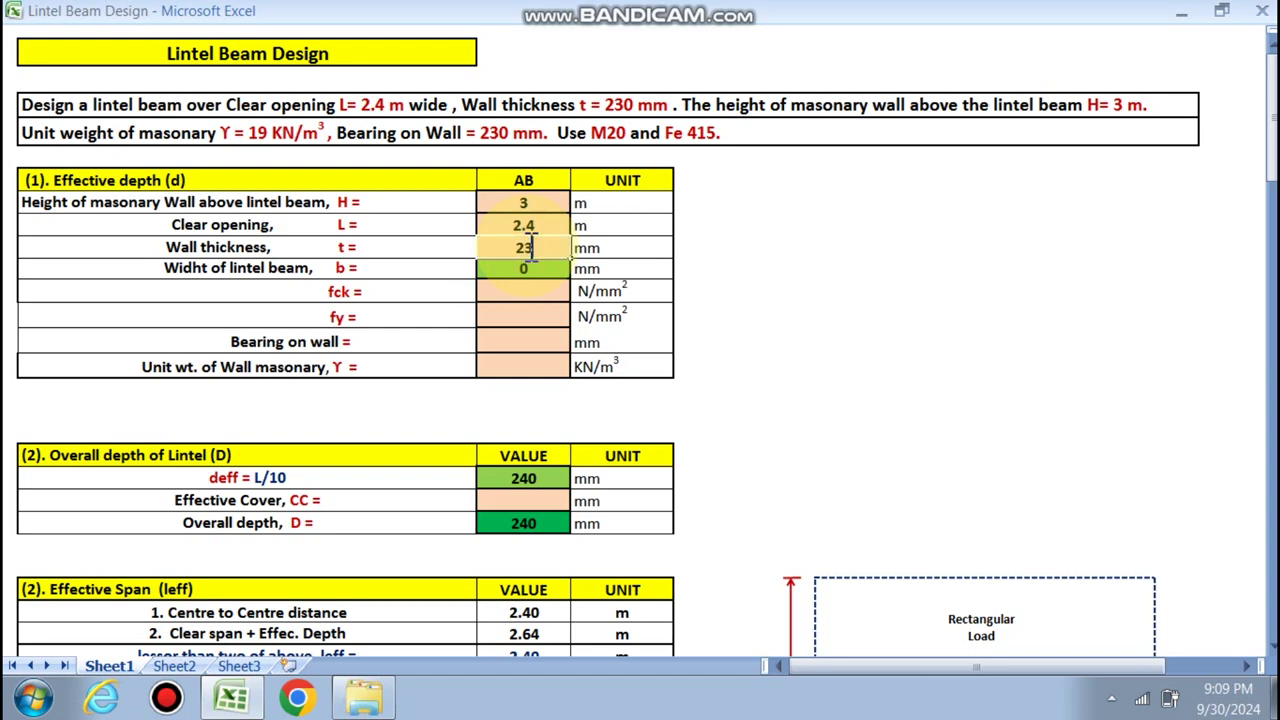
{"action": "left_click", "coordinate": [503, 314]}
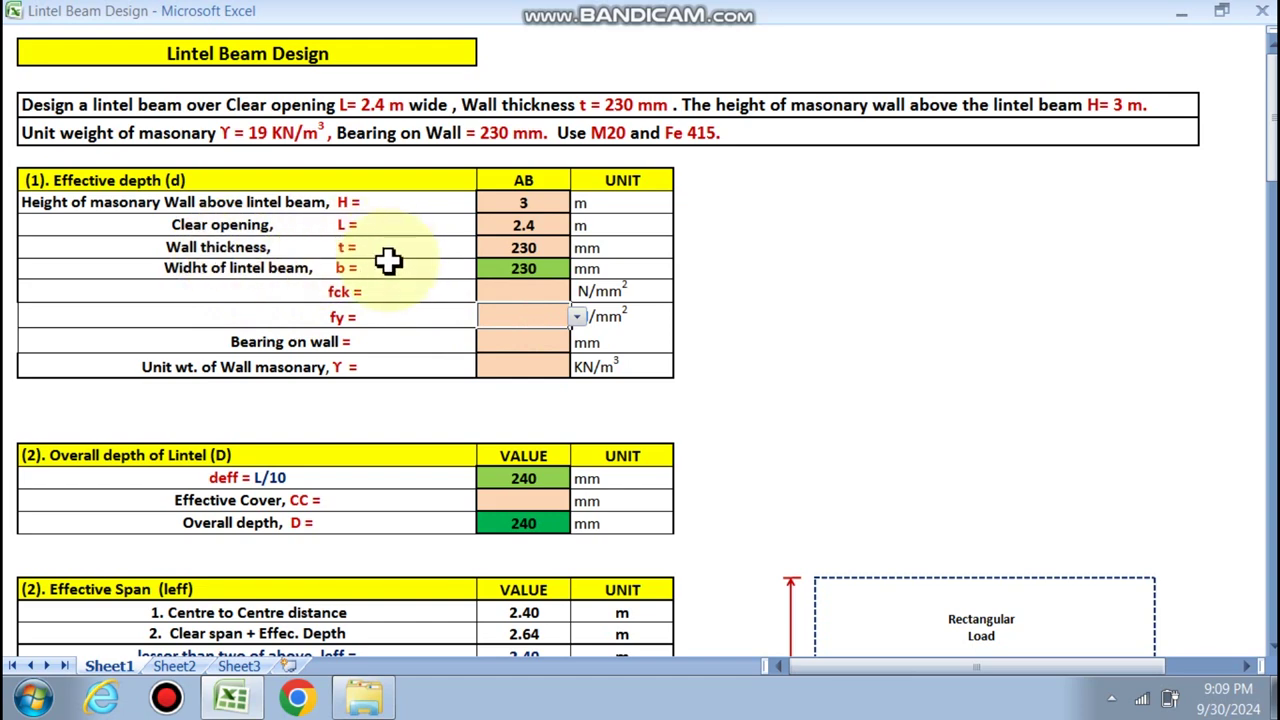
Choose fck 20 and fy 415 from their dropdowns.
{"action": "left_click", "coordinate": [522, 292]}
{"action": "left_click", "coordinate": [577, 291]}
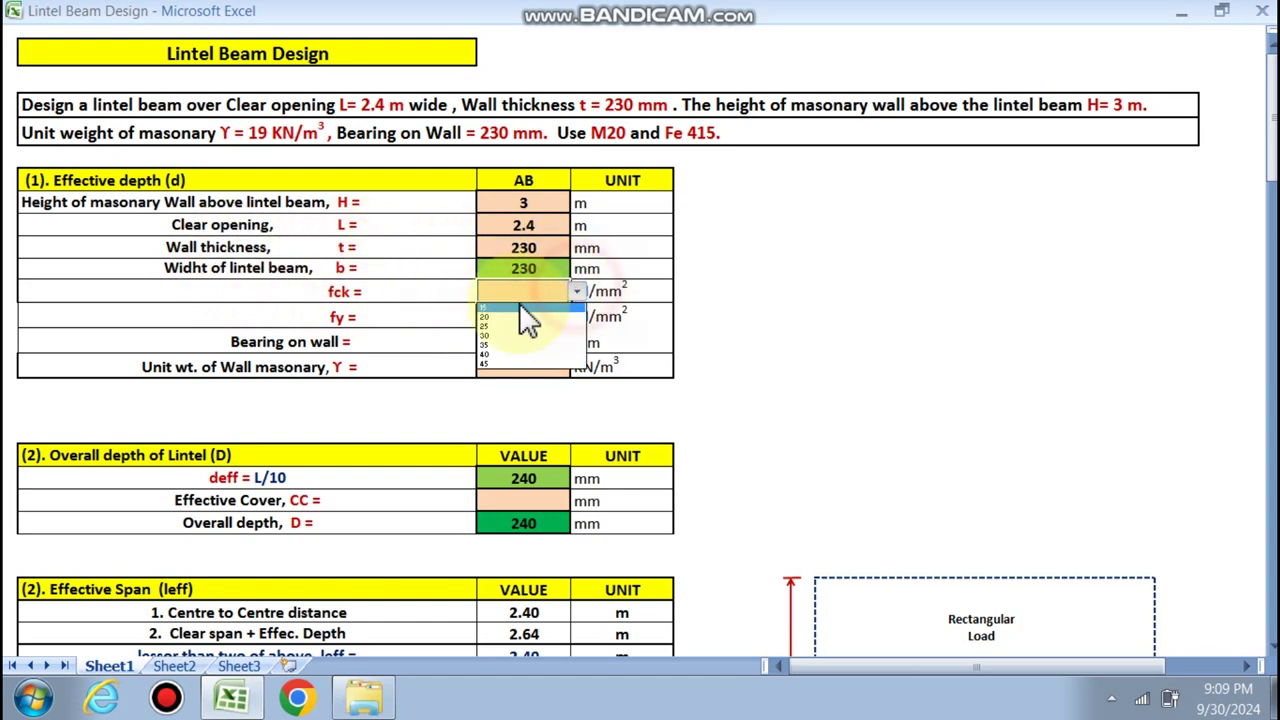
{"action": "left_click", "coordinate": [508, 319]}
{"action": "left_click", "coordinate": [526, 317]}
{"action": "left_click", "coordinate": [577, 317]}
{"action": "left_click", "coordinate": [508, 343]}
Enter a 230 mm bearing on wall and confirm masonry unit weight 19 KN/m³.
{"action": "left_click", "coordinate": [512, 341]}
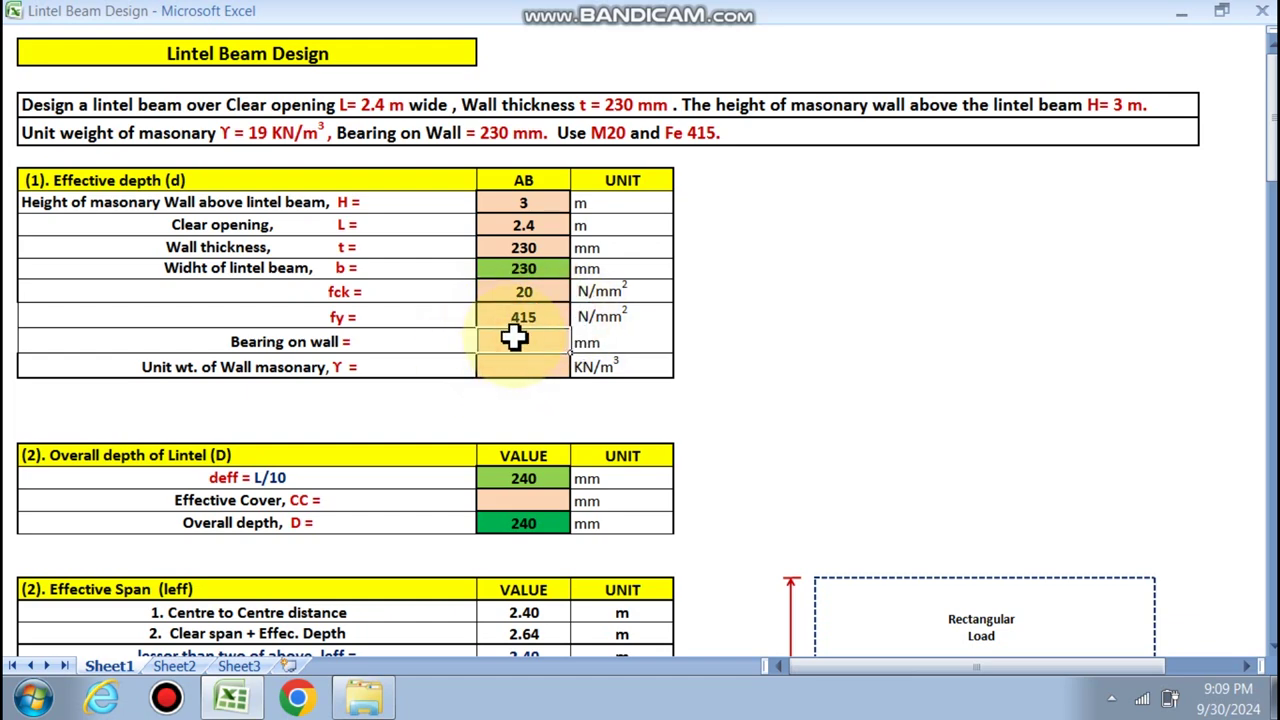
{"action": "type", "text": "230"}
{"action": "scroll", "coordinate": [519, 311], "scroll_direction": "down", "scroll_amount": 1}
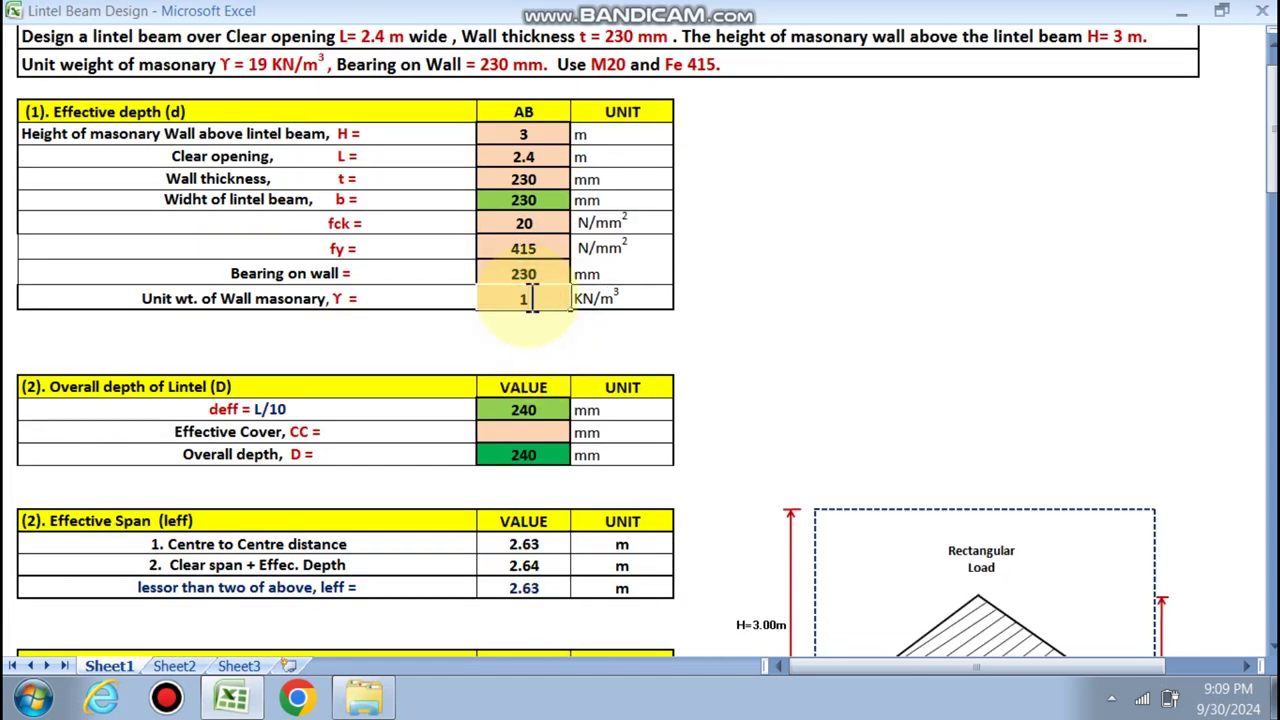
{"action": "left_click_drag", "start_coordinate": [734, 234], "coordinate": [941, 259]}
{"action": "scroll", "coordinate": [759, 344], "scroll_direction": "down", "scroll_amount": 1}
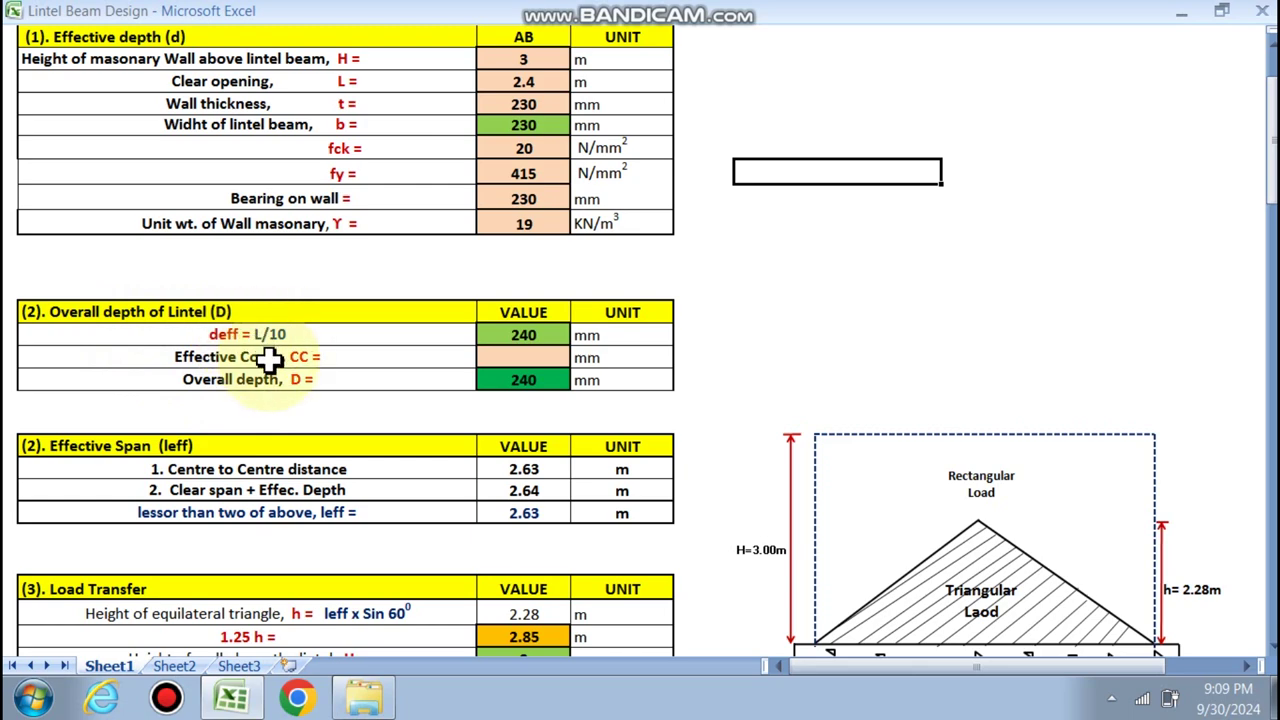
Type 35 in the Effective Cover CC cell, making the overall depth 275 mm.
{"action": "scroll", "coordinate": [300, 365], "scroll_direction": "up", "scroll_amount": 1}
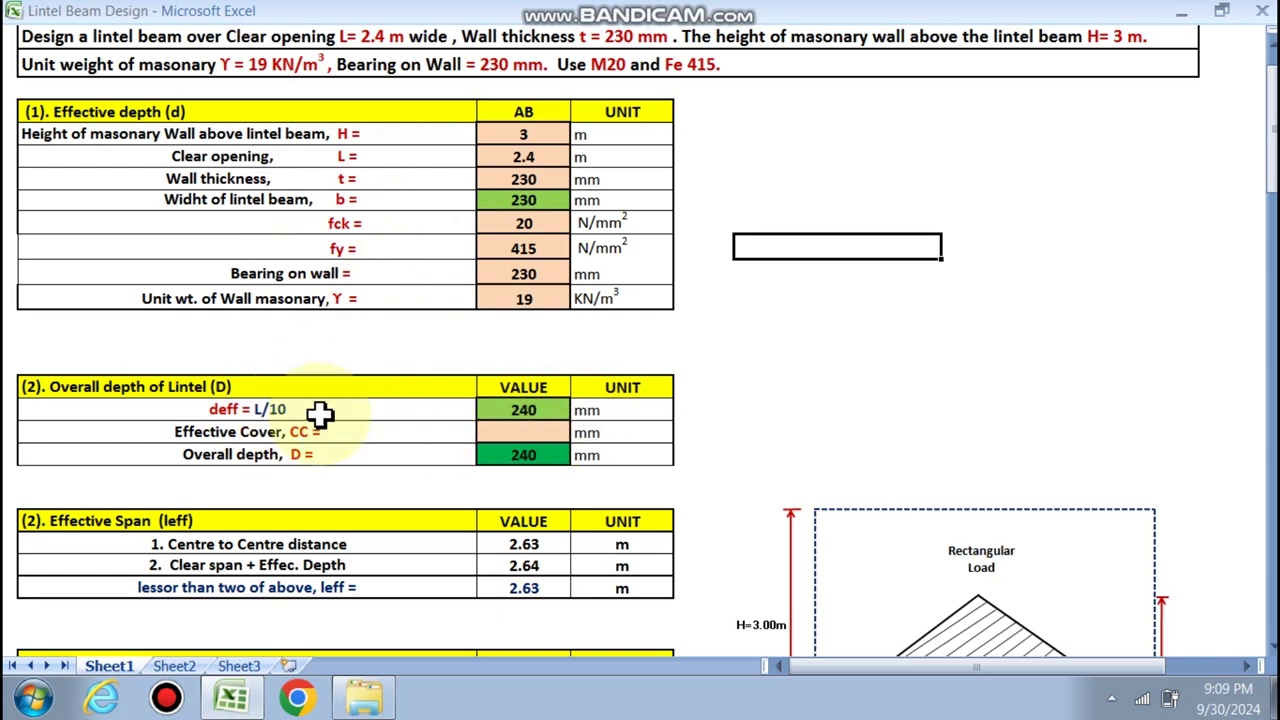
{"action": "left_click", "coordinate": [503, 431]}
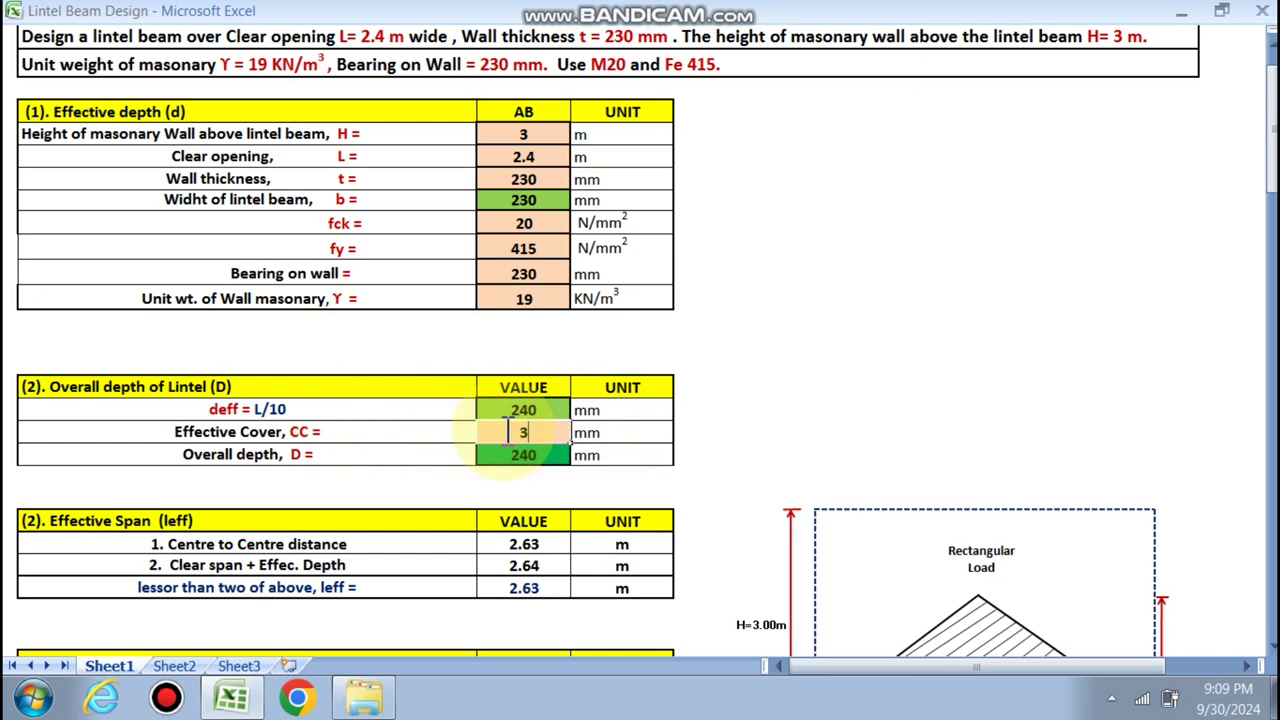
{"action": "type", "text": "35"}
{"action": "left_click", "coordinate": [722, 316]}
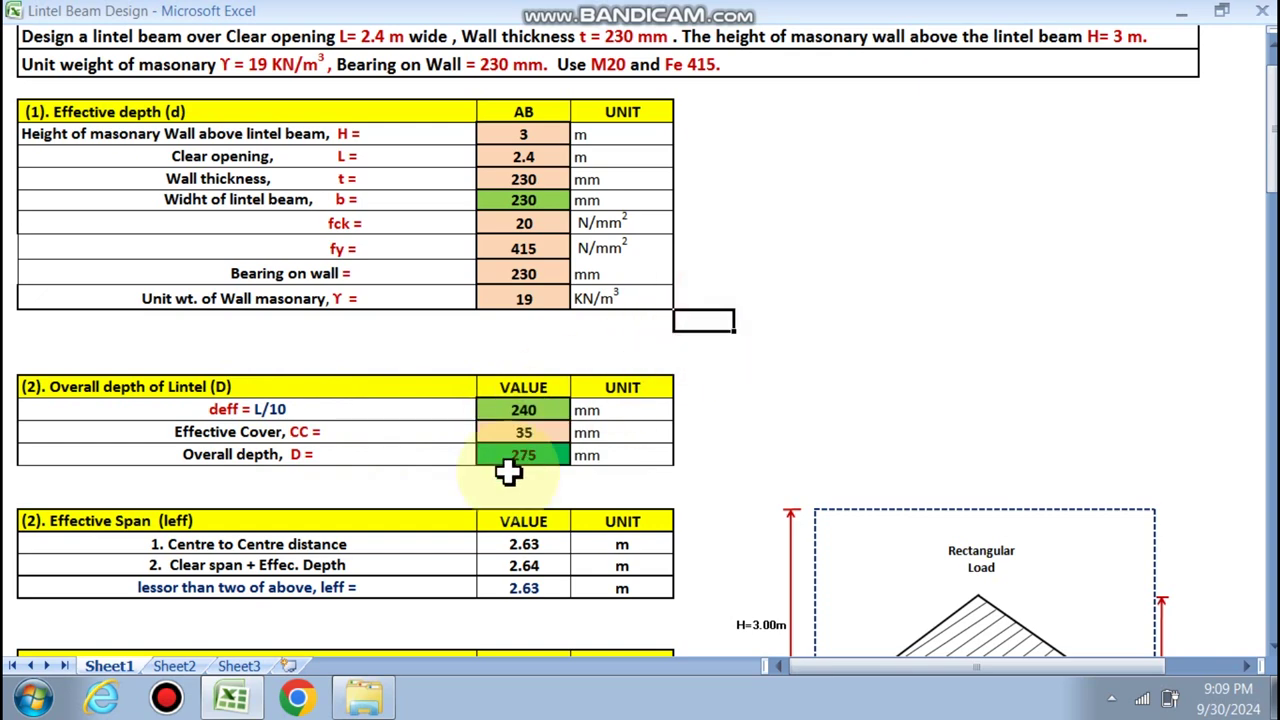
{"action": "scroll", "coordinate": [520, 455], "scroll_direction": "down", "scroll_amount": 1}
{"action": "scroll", "coordinate": [491, 380], "scroll_direction": "down", "scroll_amount": 2}
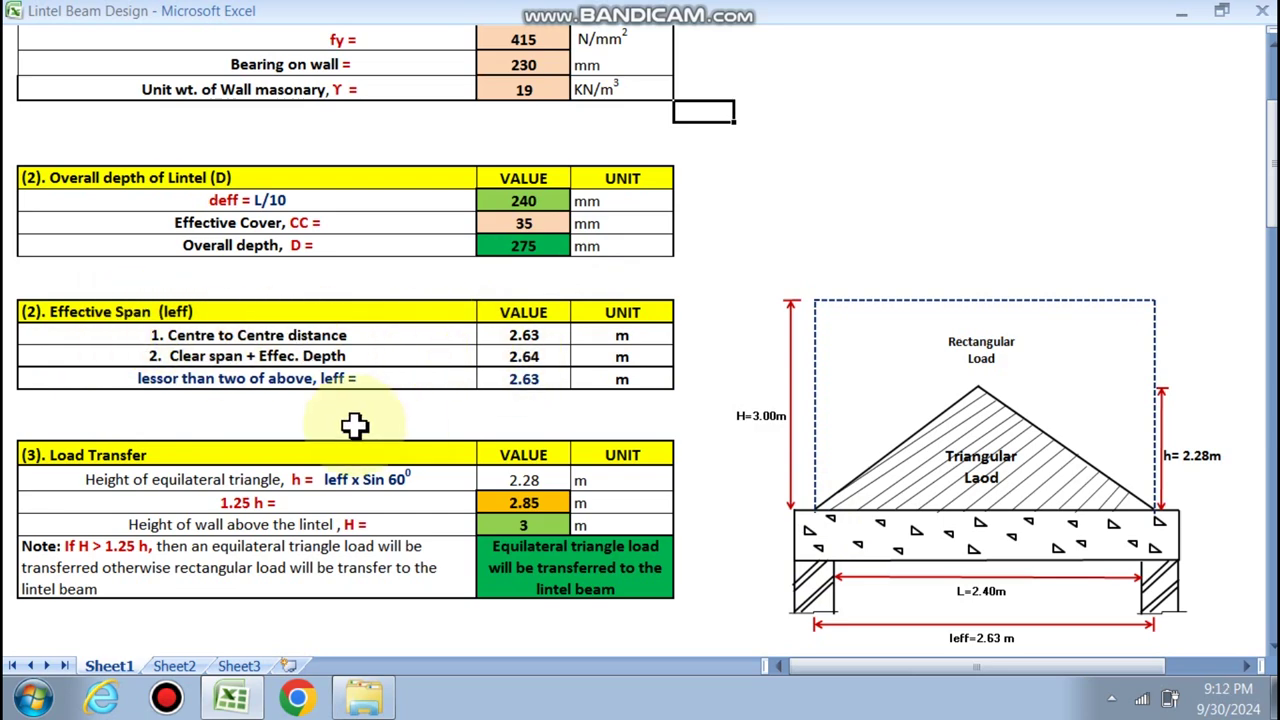
{"action": "scroll", "coordinate": [390, 397], "scroll_direction": "up", "scroll_amount": 1}
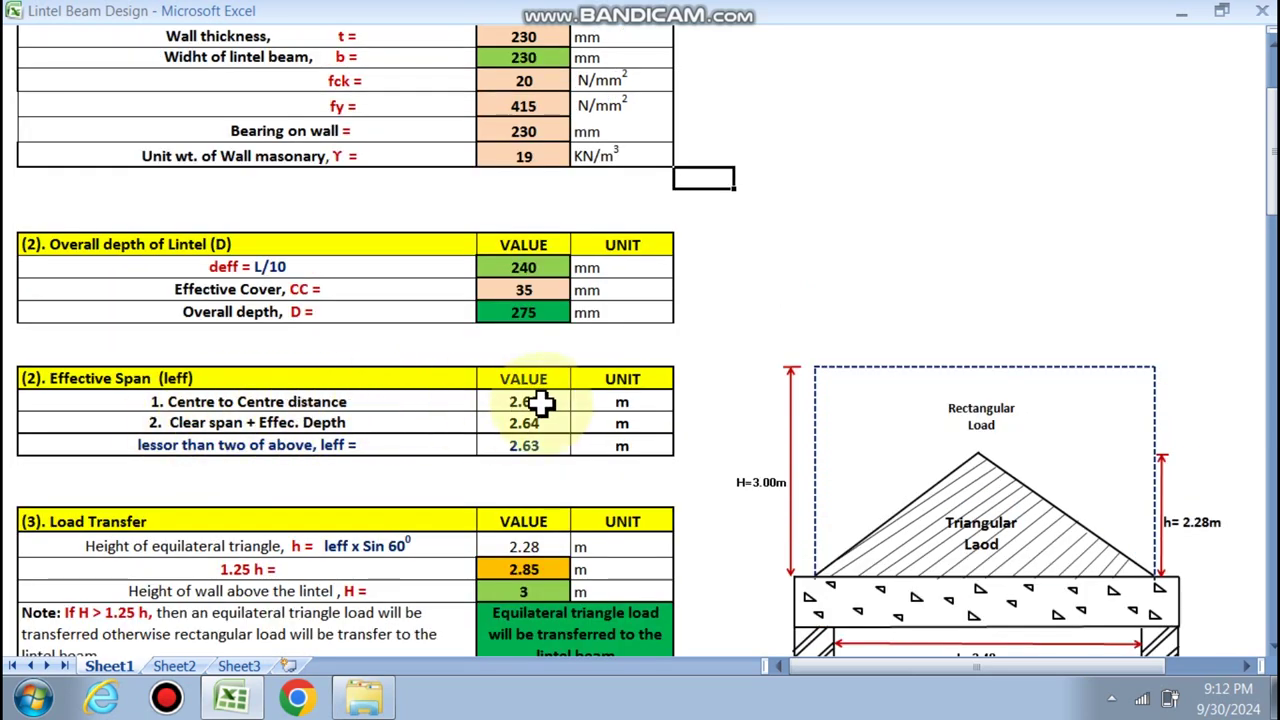
{"action": "scroll", "coordinate": [540, 402], "scroll_direction": "up", "scroll_amount": 2}
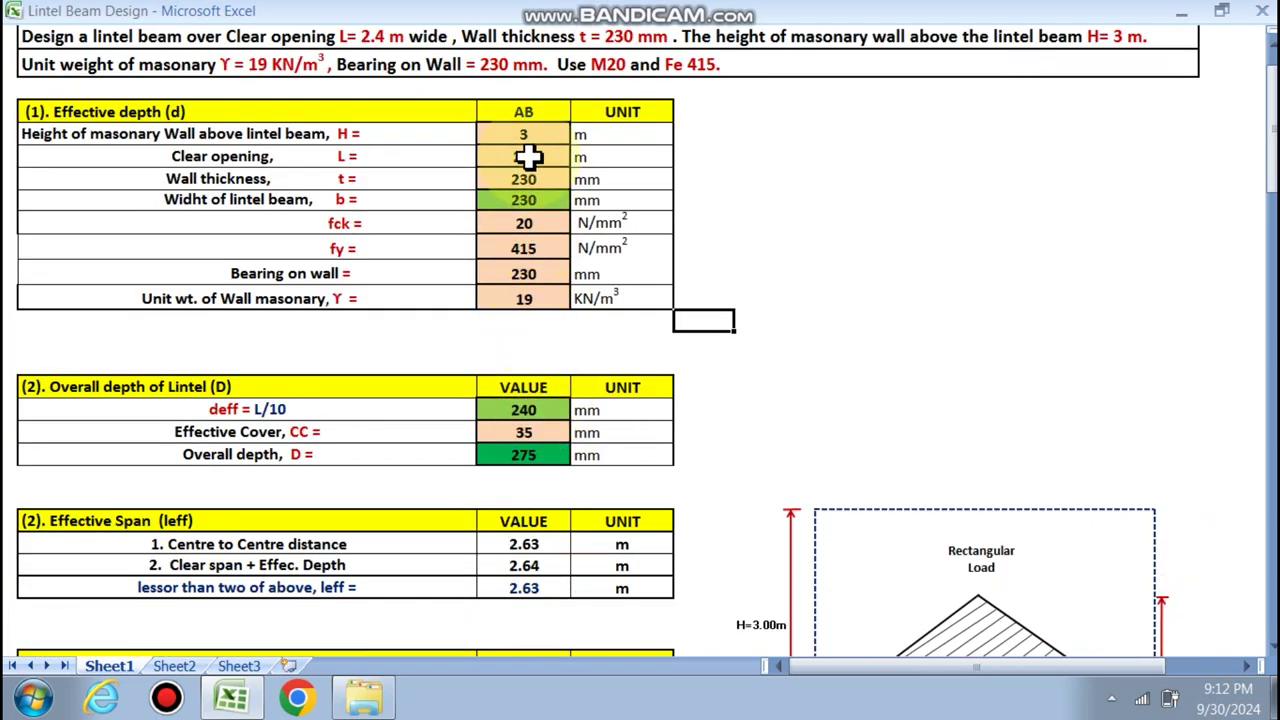
{"action": "scroll", "coordinate": [530, 157], "scroll_direction": "down", "scroll_amount": 2}
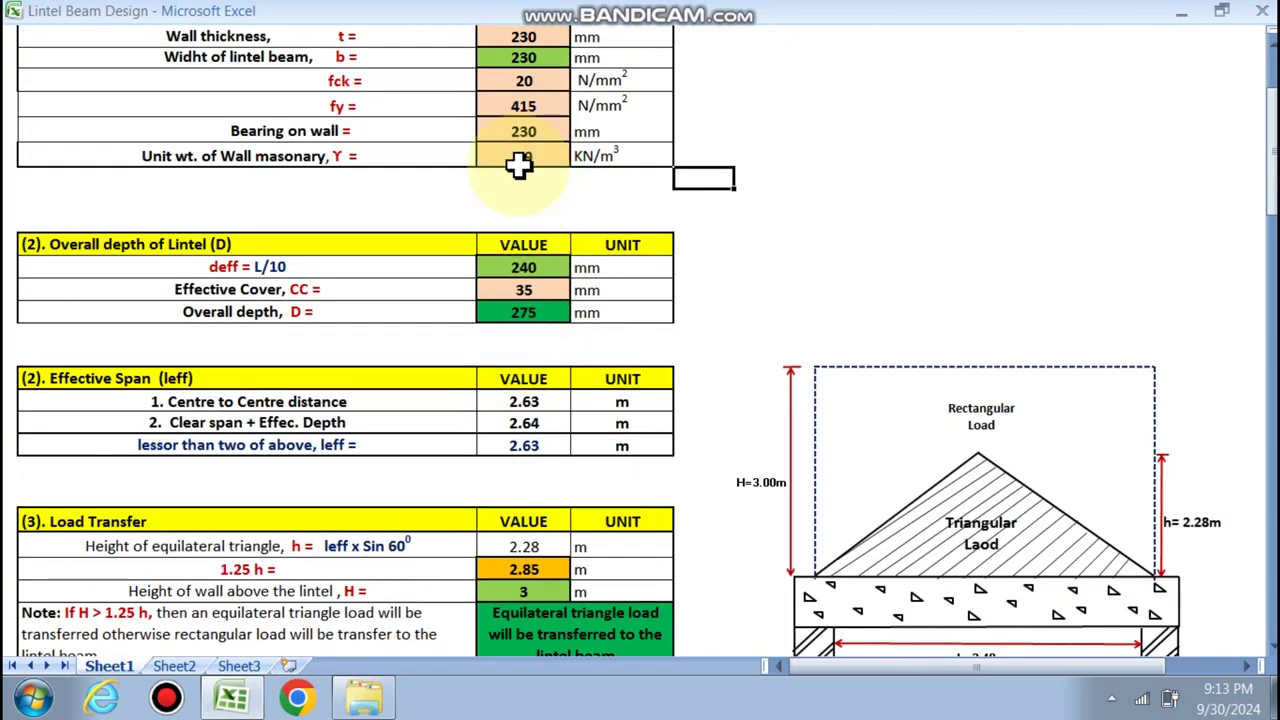
{"action": "scroll", "coordinate": [801, 560], "scroll_direction": "down", "scroll_amount": 2}
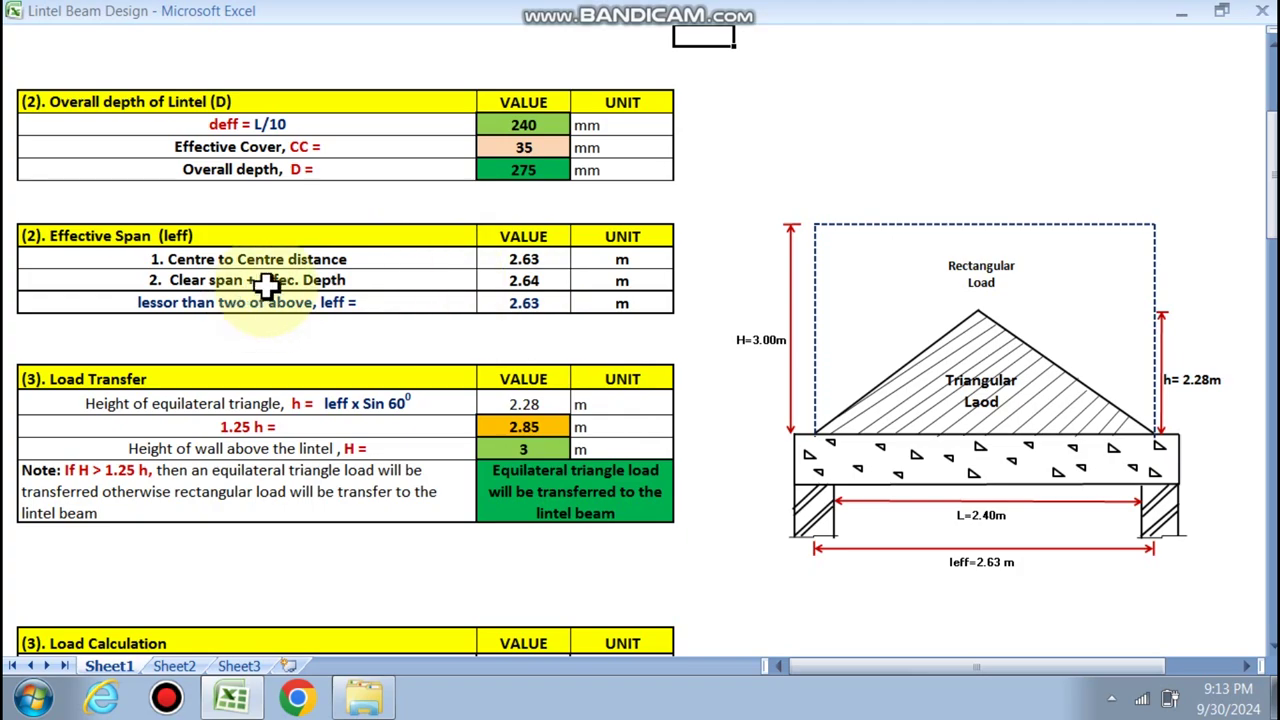
{"action": "scroll", "coordinate": [515, 283], "scroll_direction": "up", "scroll_amount": 2}
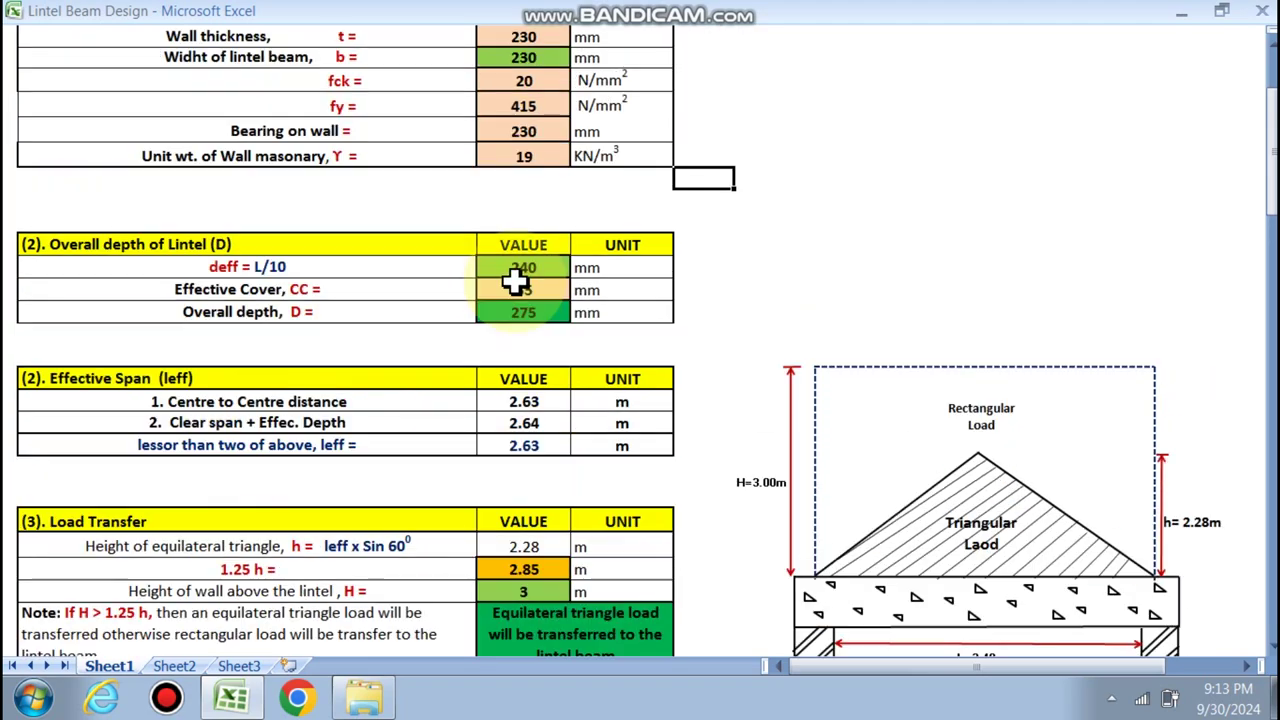
{"action": "scroll", "coordinate": [534, 314], "scroll_direction": "up", "scroll_amount": 1}
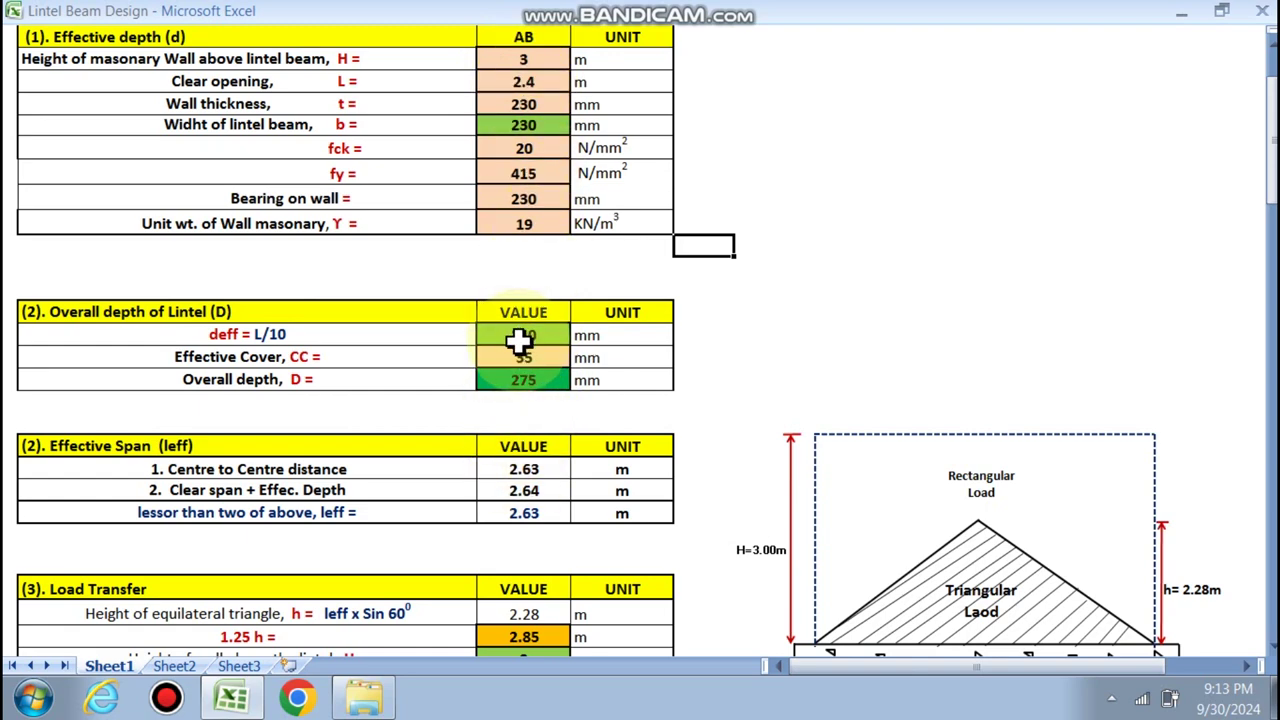
{"action": "scroll", "coordinate": [527, 341], "scroll_direction": "down", "scroll_amount": 1}
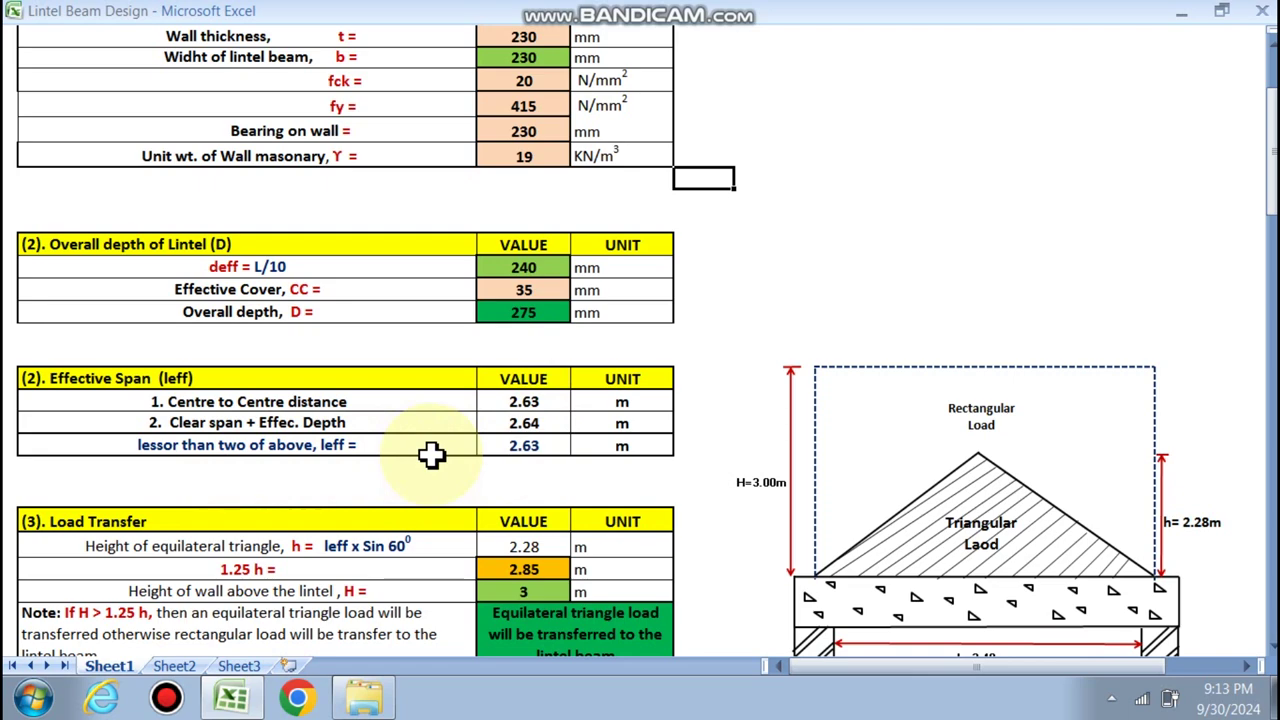
{"action": "scroll", "coordinate": [430, 451], "scroll_direction": "down", "scroll_amount": 2}
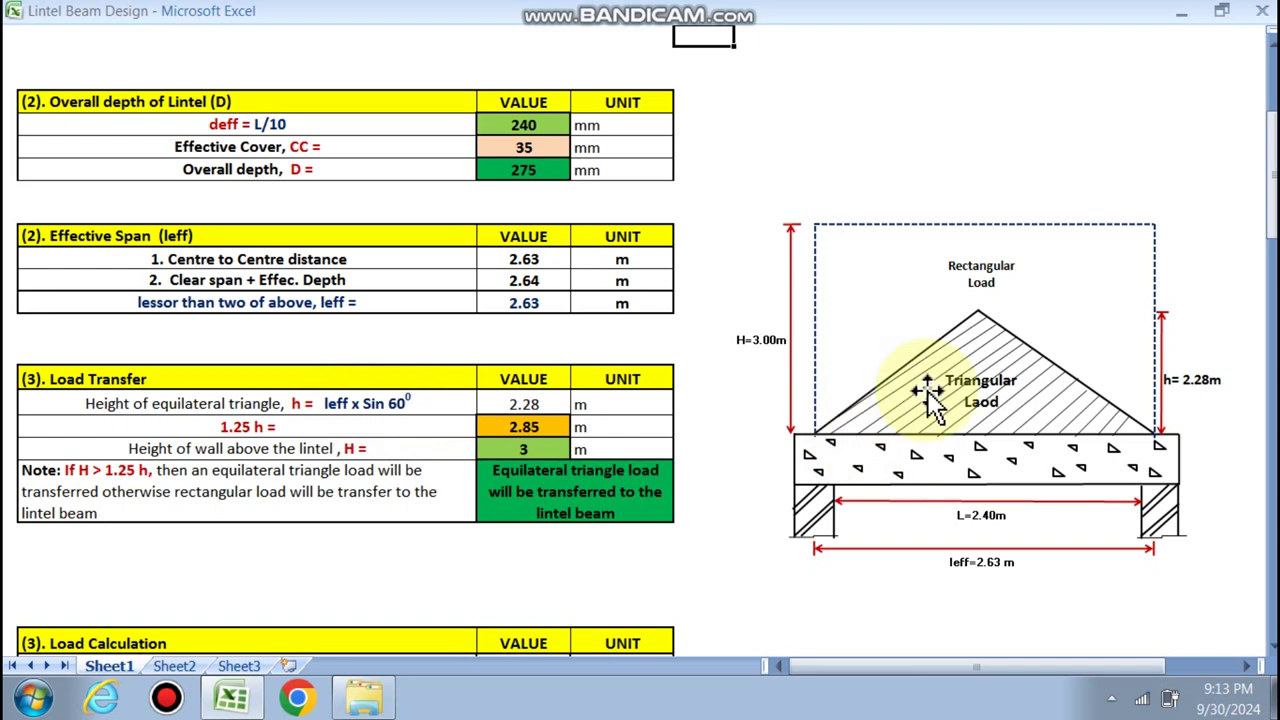
{"action": "double_click", "coordinate": [540, 410]}
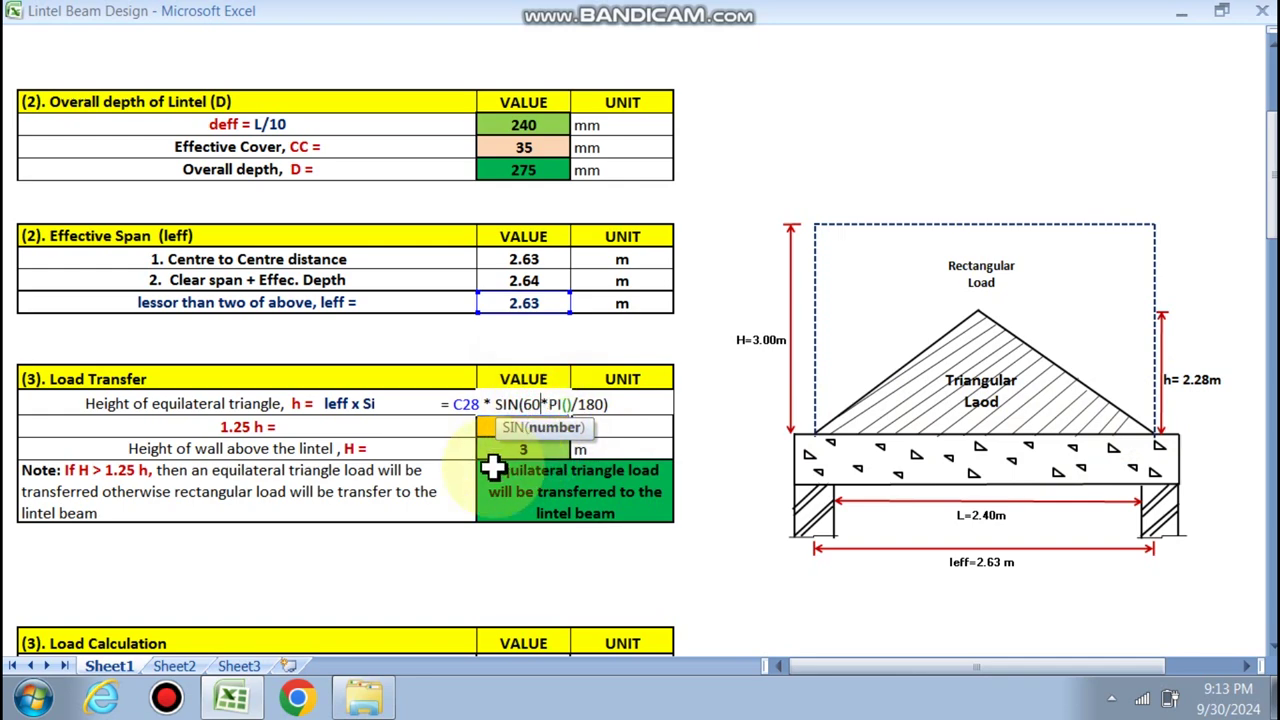
{"action": "key", "text": "Escape"}
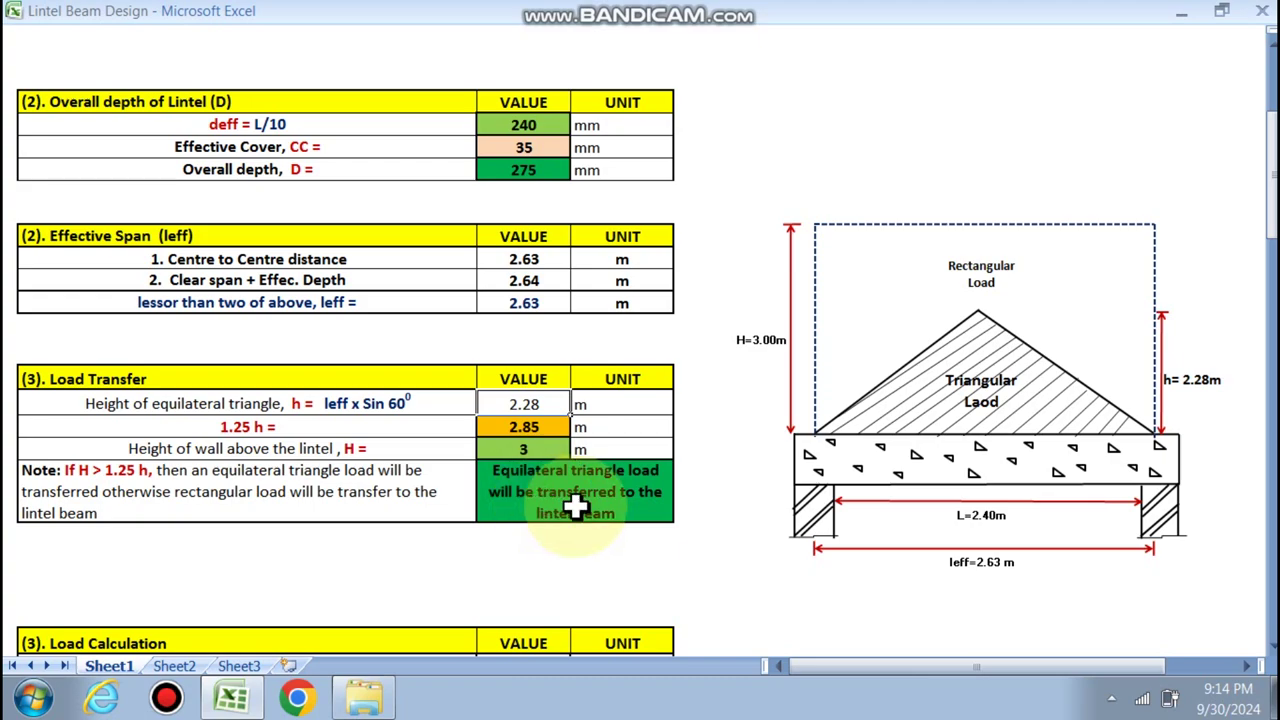
{"action": "scroll", "coordinate": [576, 507], "scroll_direction": "down", "scroll_amount": 3}
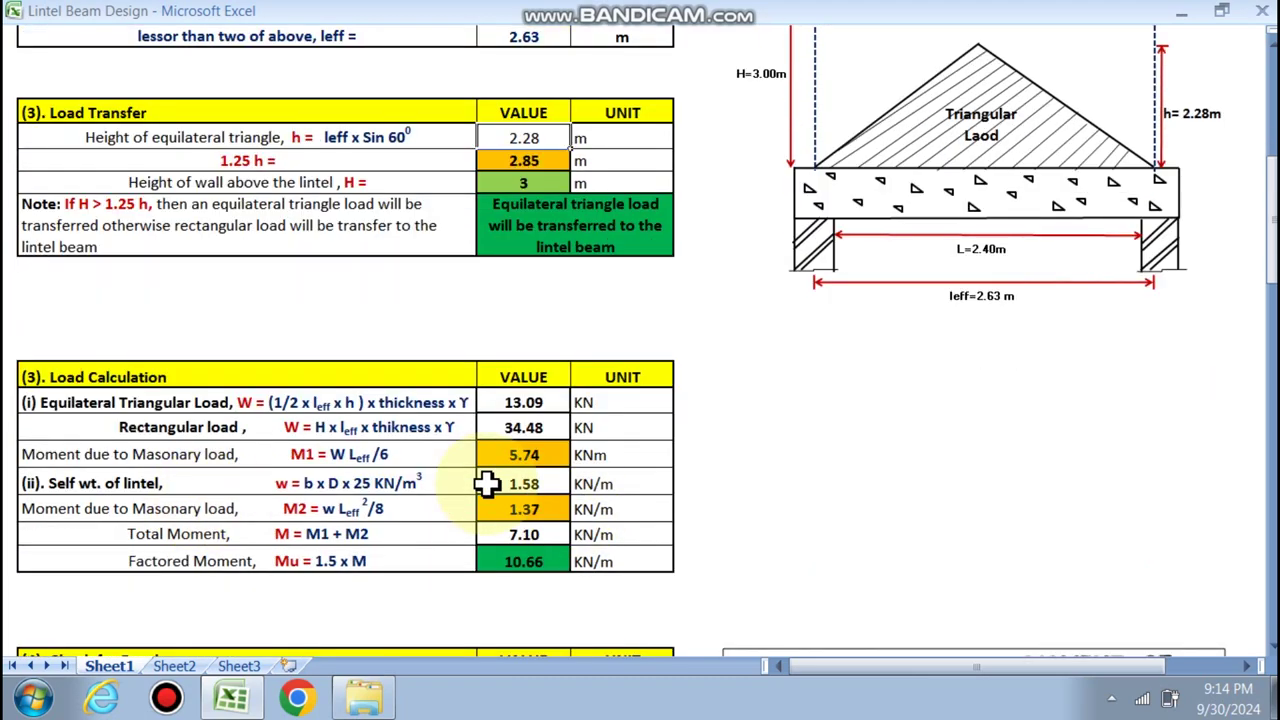
{"action": "scroll", "coordinate": [451, 494], "scroll_direction": "down", "scroll_amount": 2}
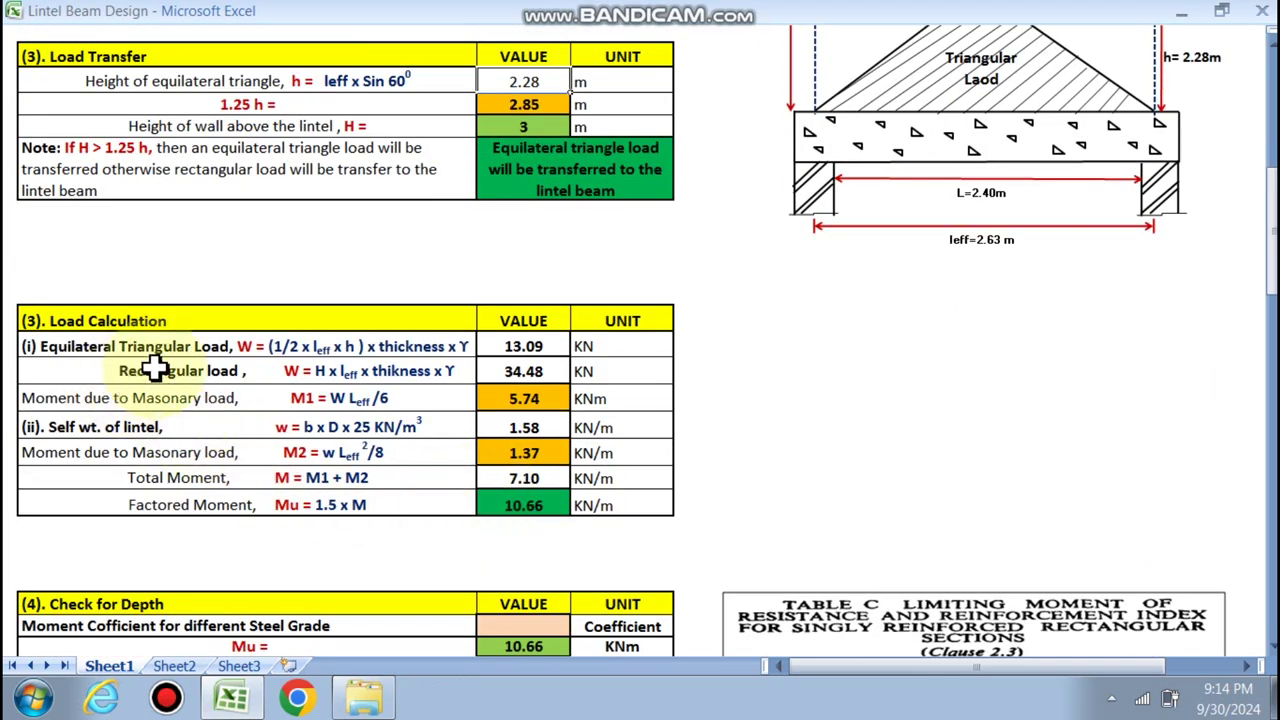
{"action": "scroll", "coordinate": [509, 449], "scroll_direction": "up", "scroll_amount": 2}
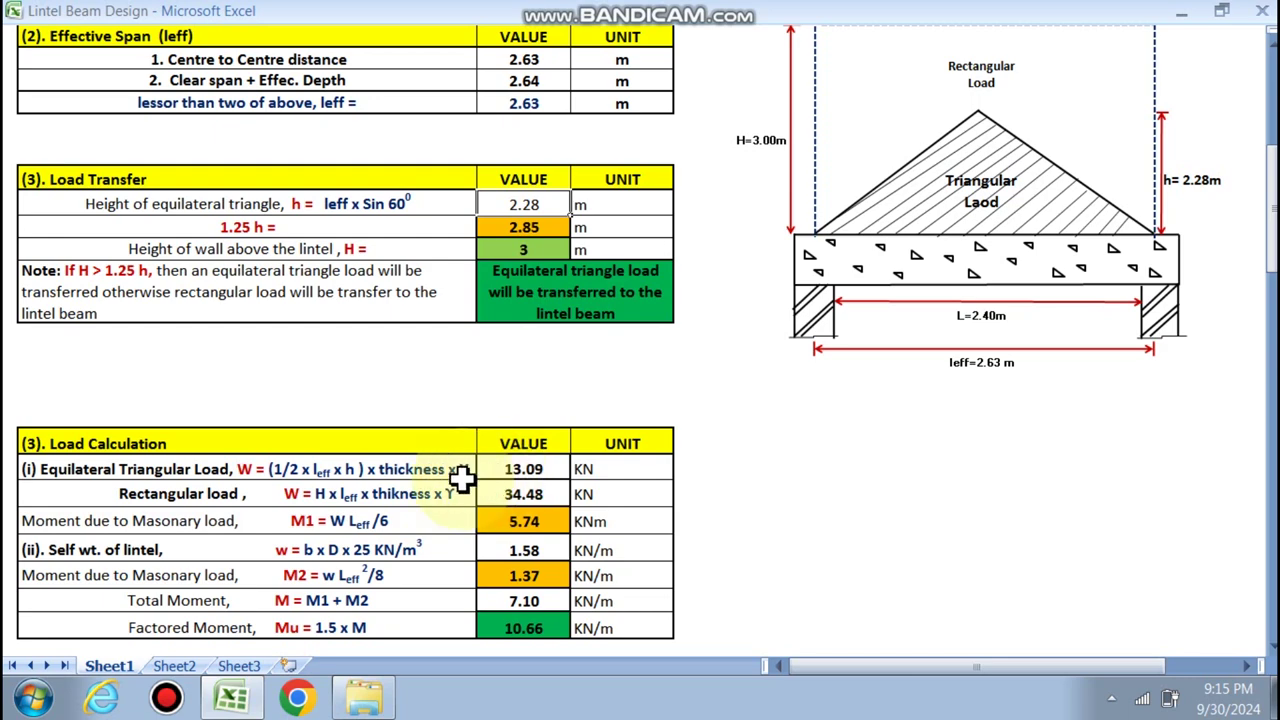
{"action": "double_click", "coordinate": [515, 470]}
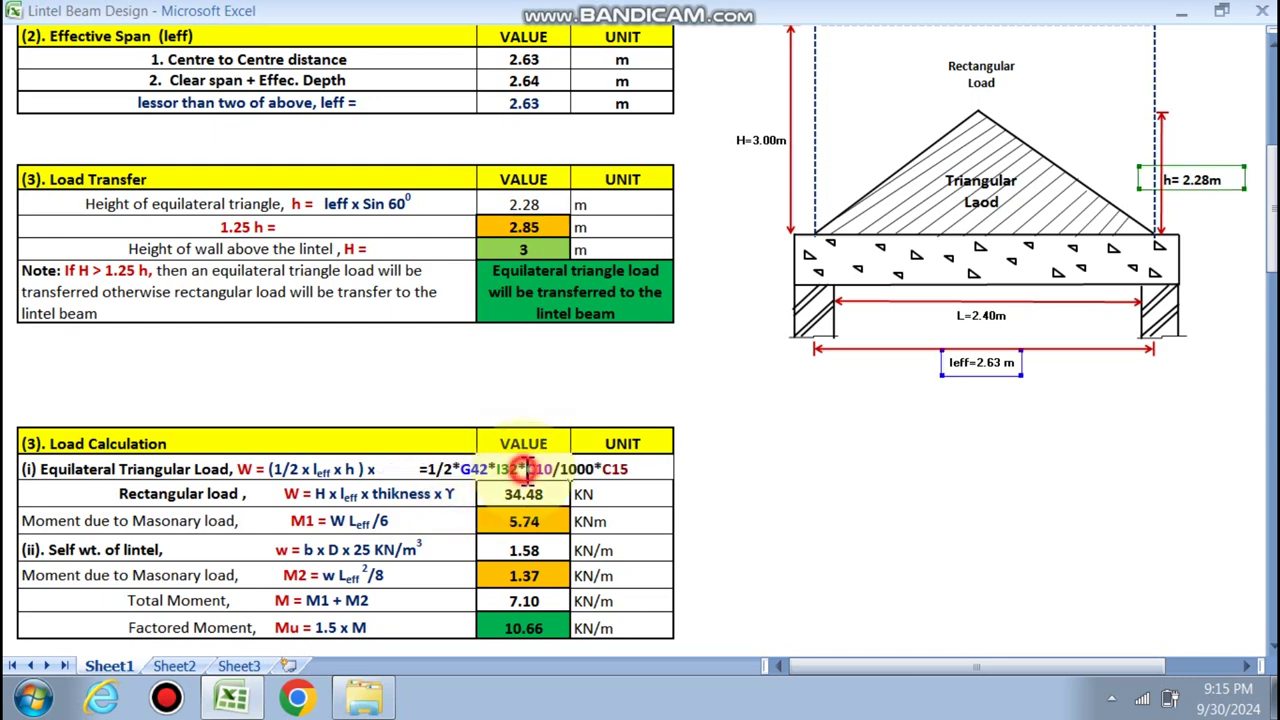
{"action": "key", "text": "Escape"}
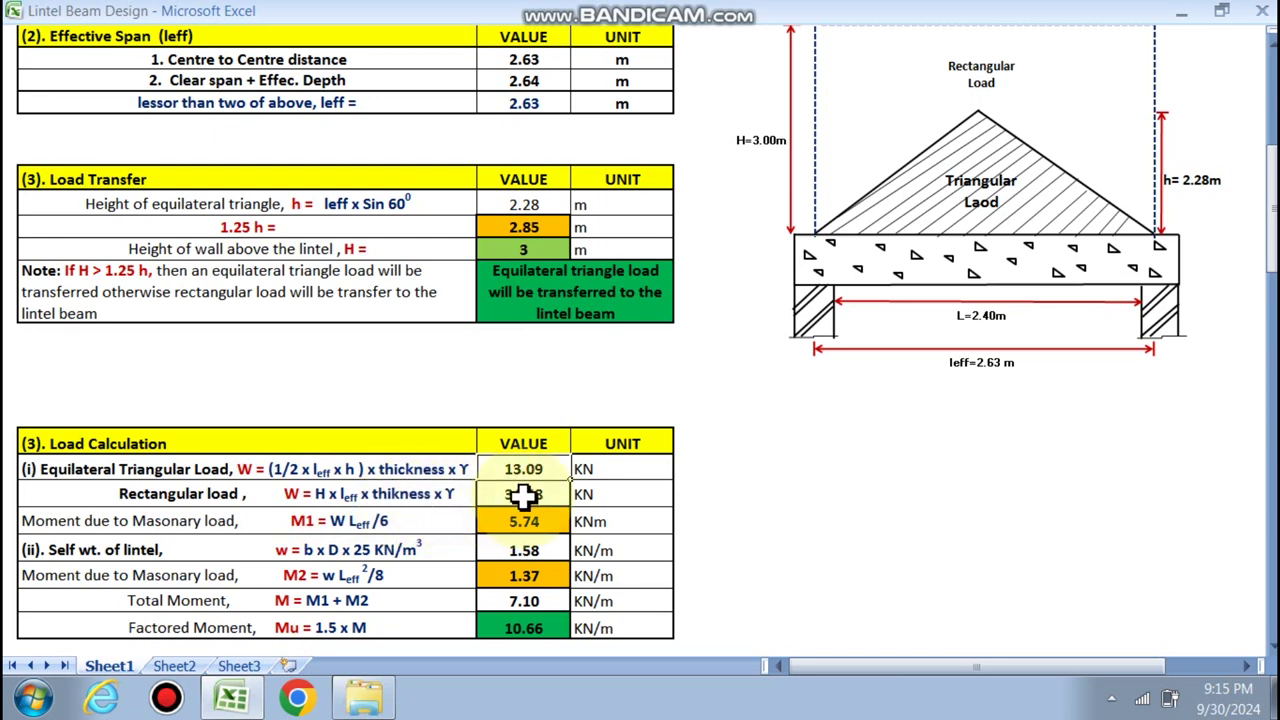
{"action": "scroll", "coordinate": [522, 496], "scroll_direction": "down", "scroll_amount": 1}
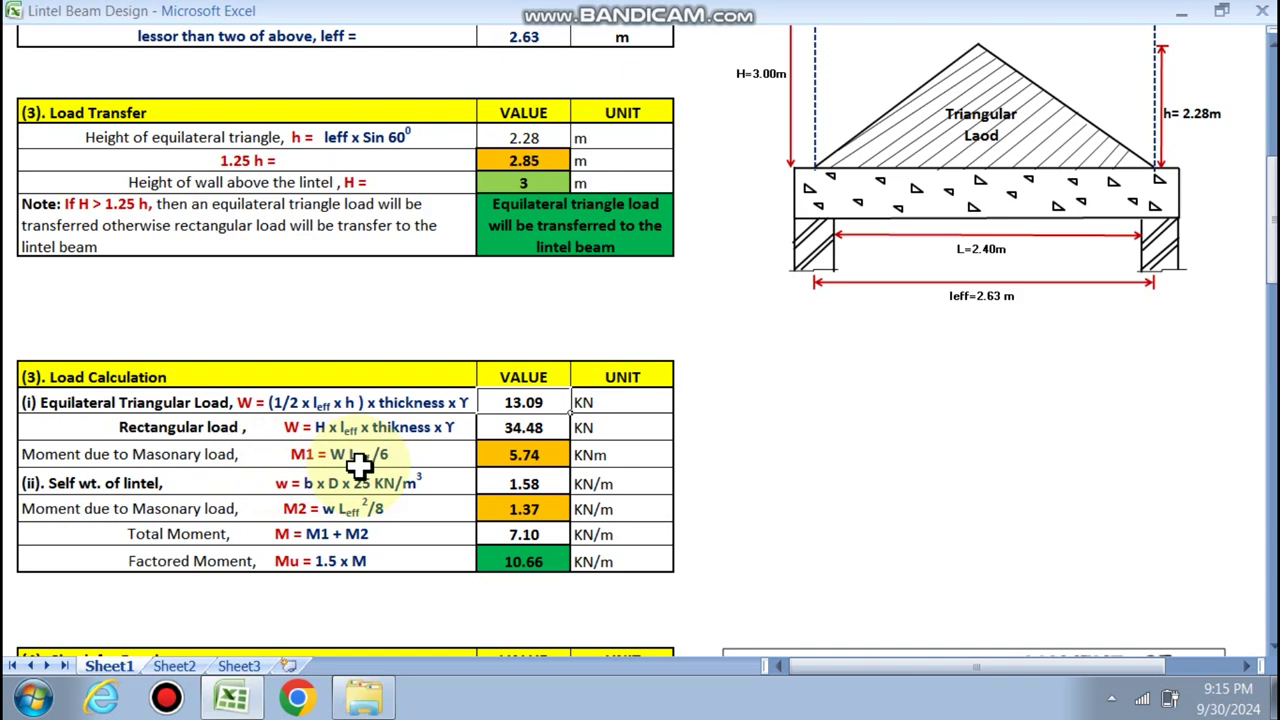
{"action": "double_click", "coordinate": [515, 455]}
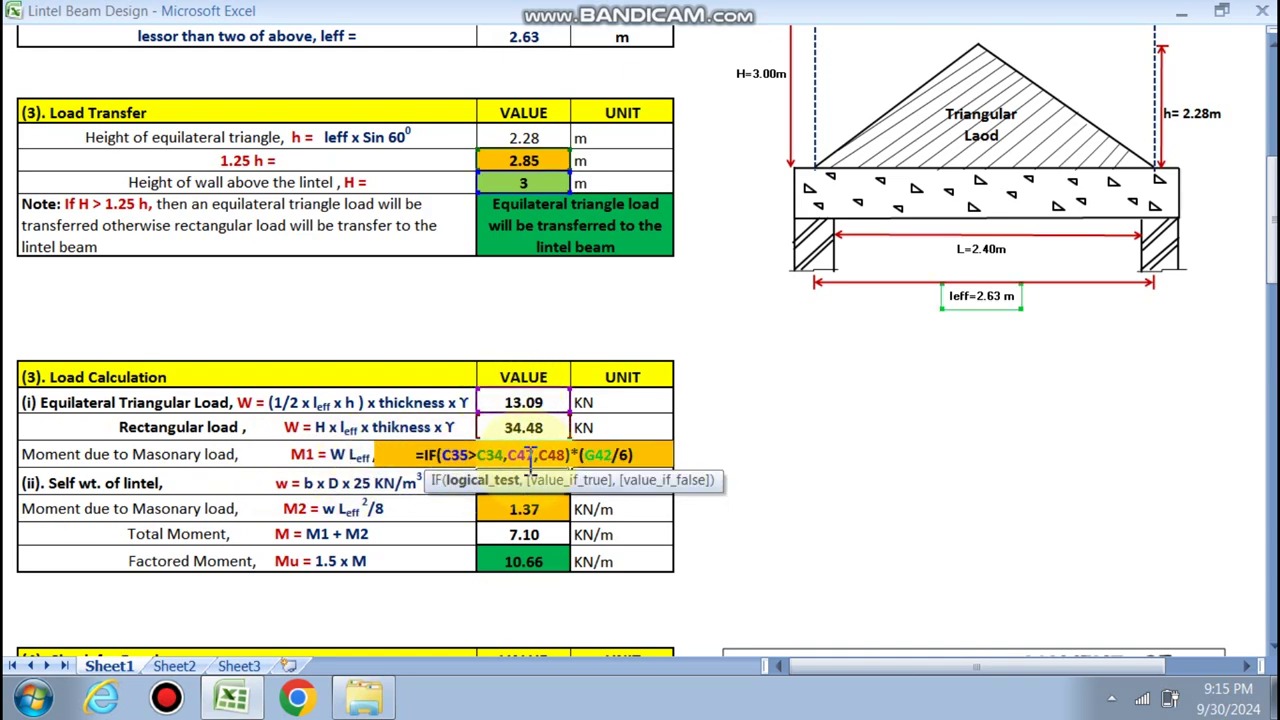
{"action": "scroll", "coordinate": [520, 430], "scroll_direction": "up", "scroll_amount": 3}
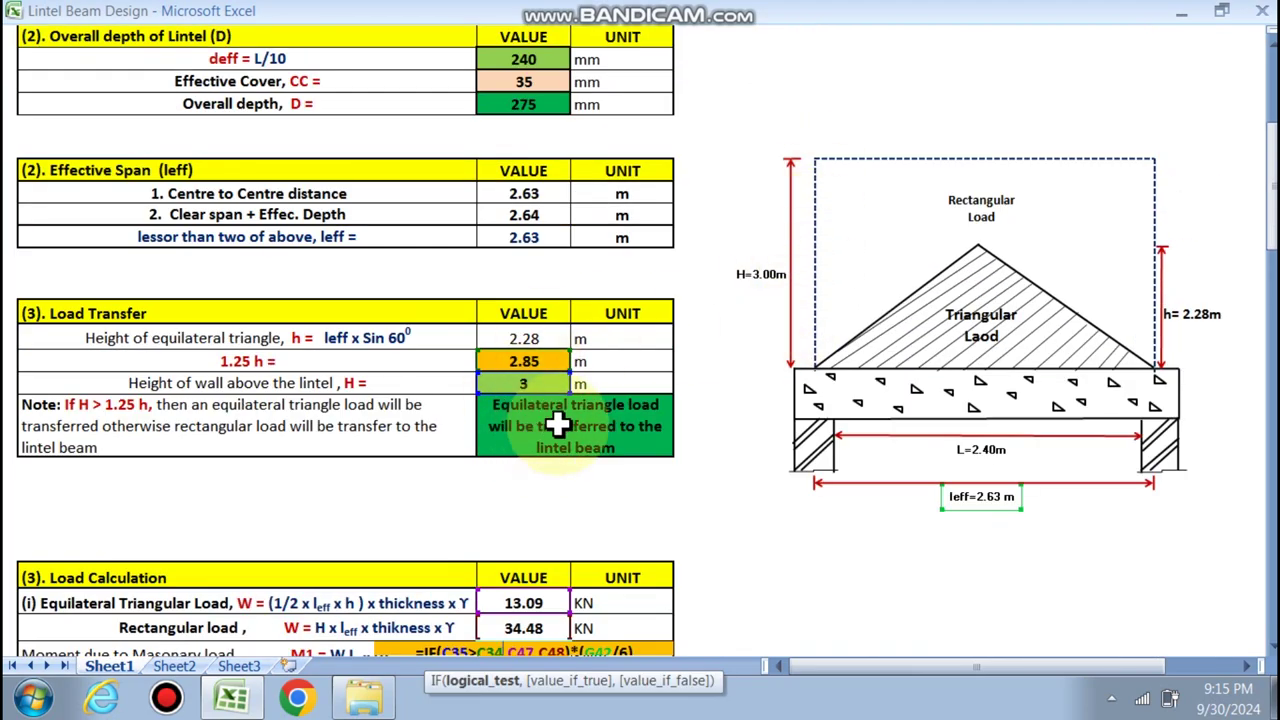
{"action": "scroll", "coordinate": [553, 414], "scroll_direction": "down", "scroll_amount": 2}
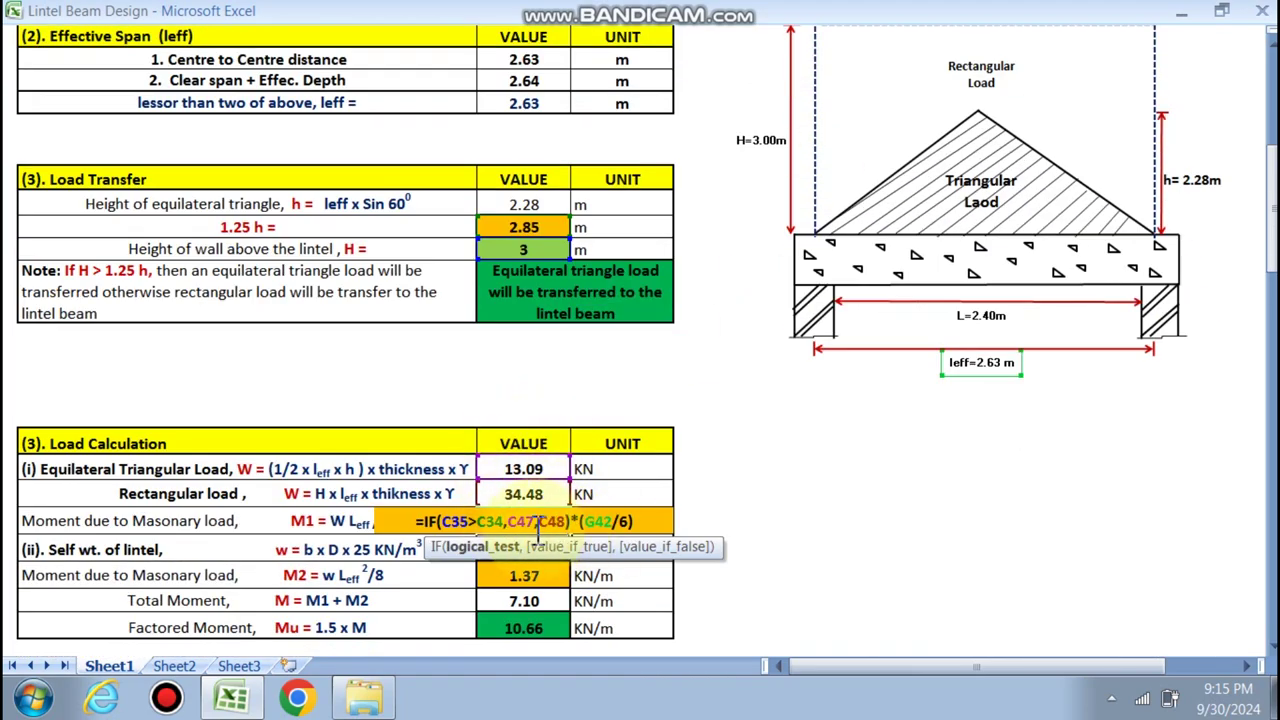
{"action": "key", "text": "Return"}
{"action": "left_click", "coordinate": [497, 527]}
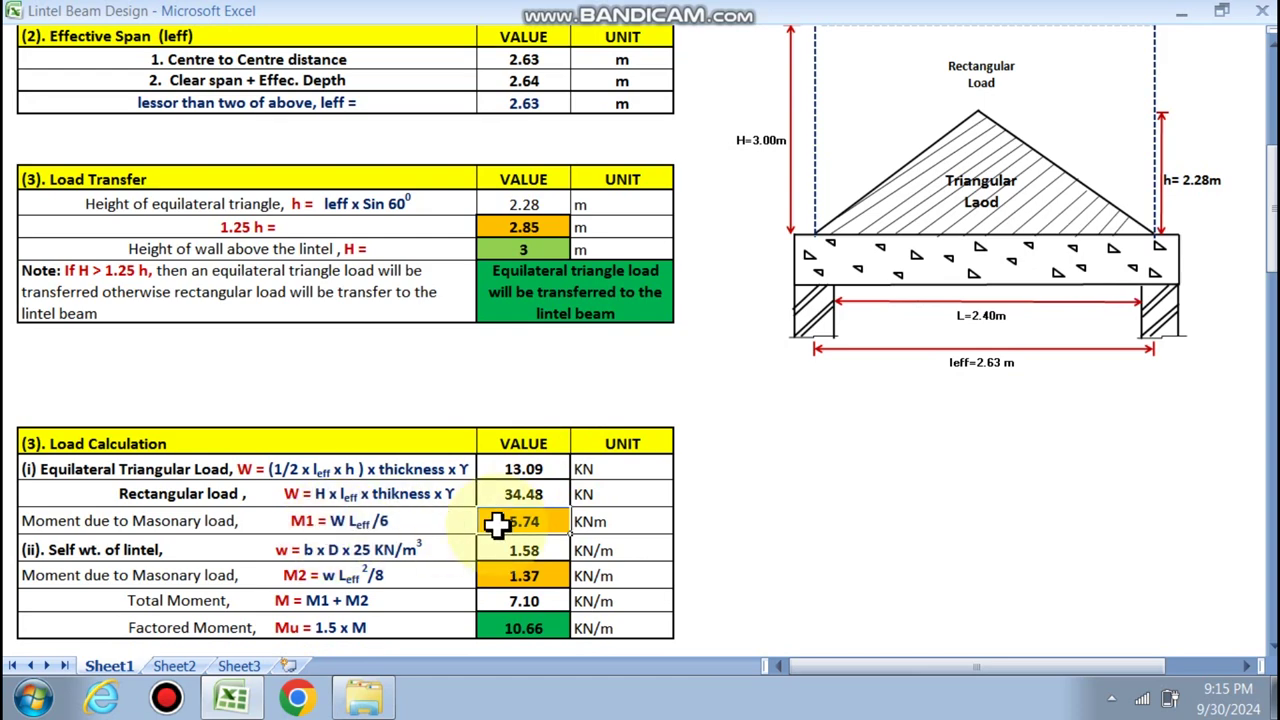
{"action": "scroll", "coordinate": [497, 527], "scroll_direction": "down", "scroll_amount": 1}
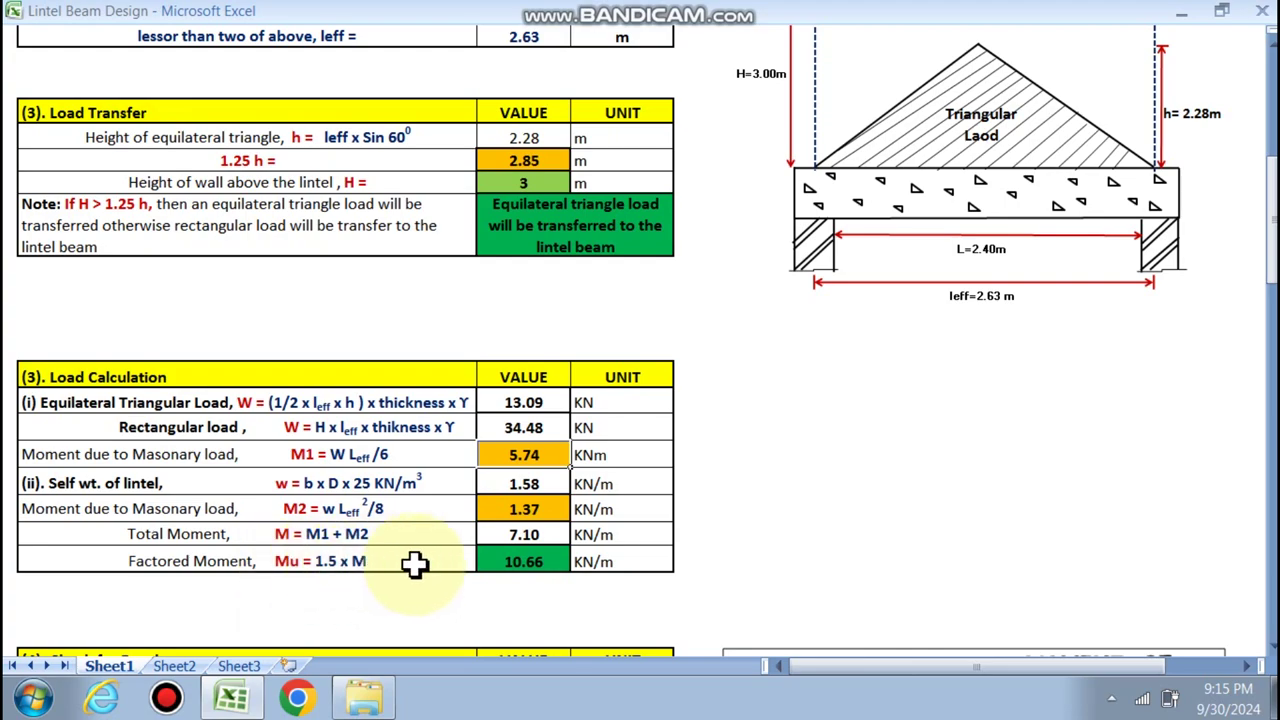
Pick 0.138 from the Moment Coefficient dropdown so the depth check reads 130 mm, Ok.
{"action": "scroll", "coordinate": [506, 563], "scroll_direction": "down", "scroll_amount": 2}
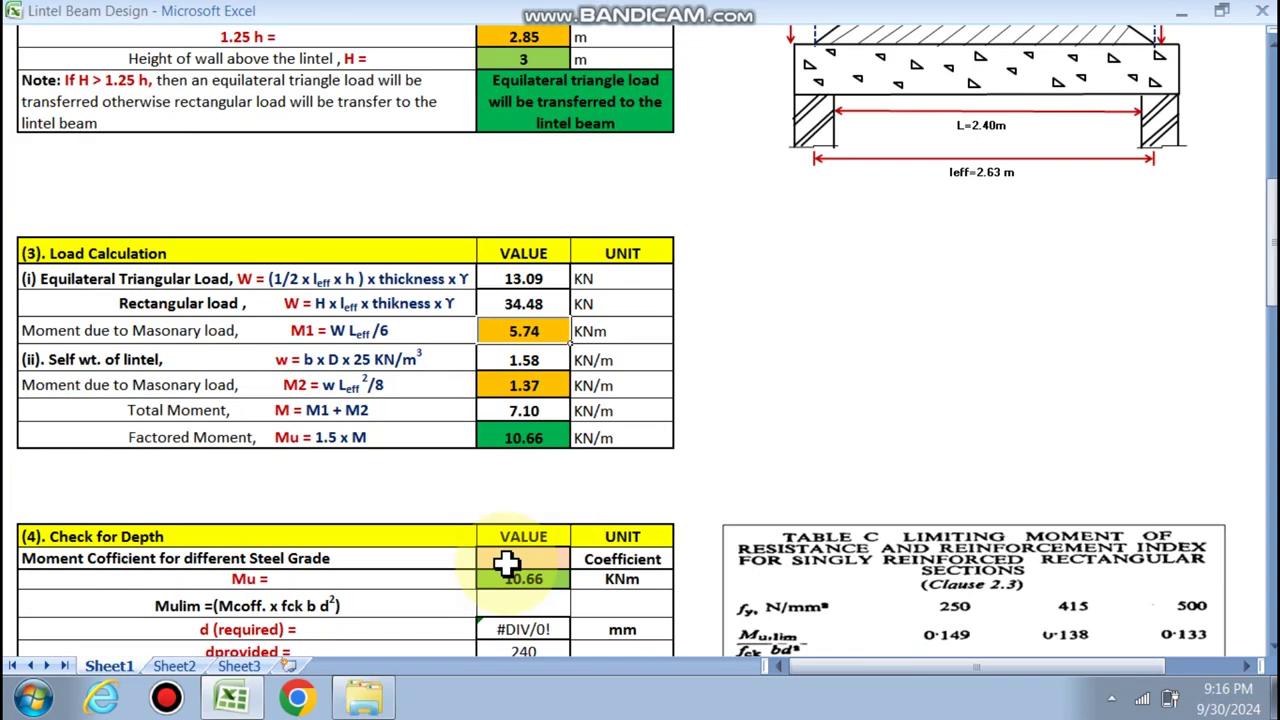
{"action": "scroll", "coordinate": [506, 563], "scroll_direction": "down", "scroll_amount": 2}
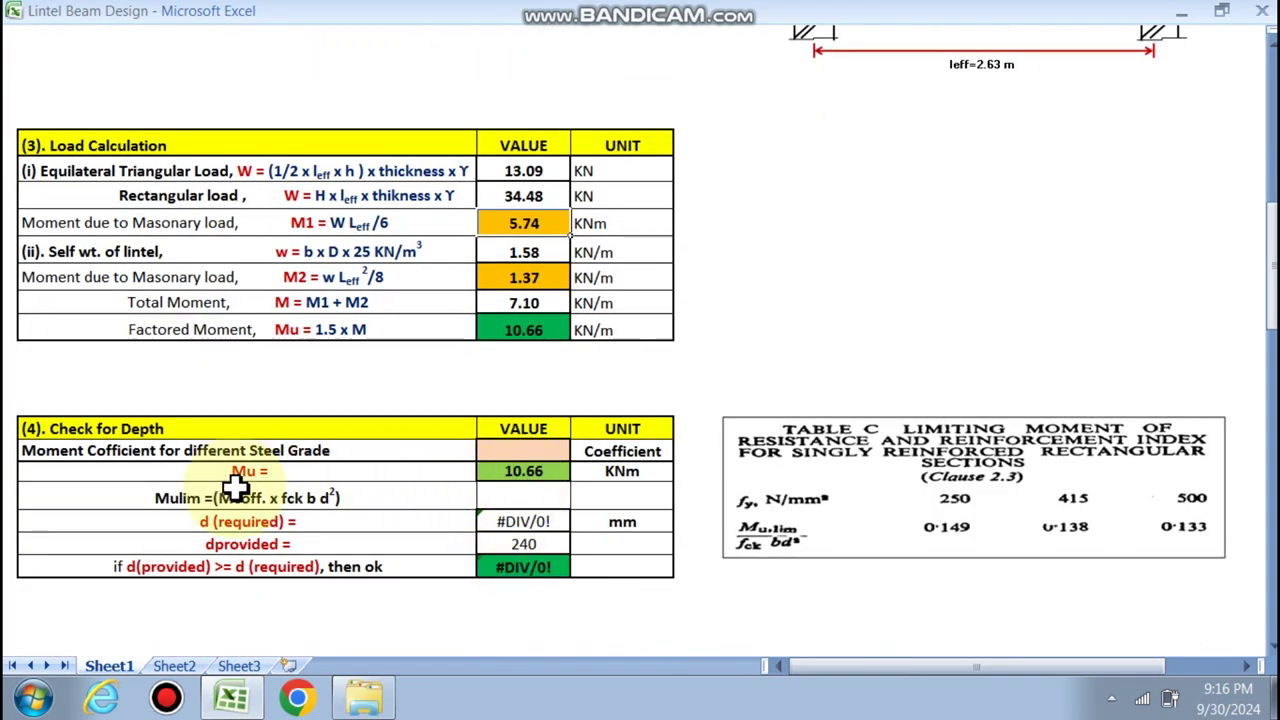
{"action": "scroll", "coordinate": [663, 558], "scroll_direction": "up", "scroll_amount": 14}
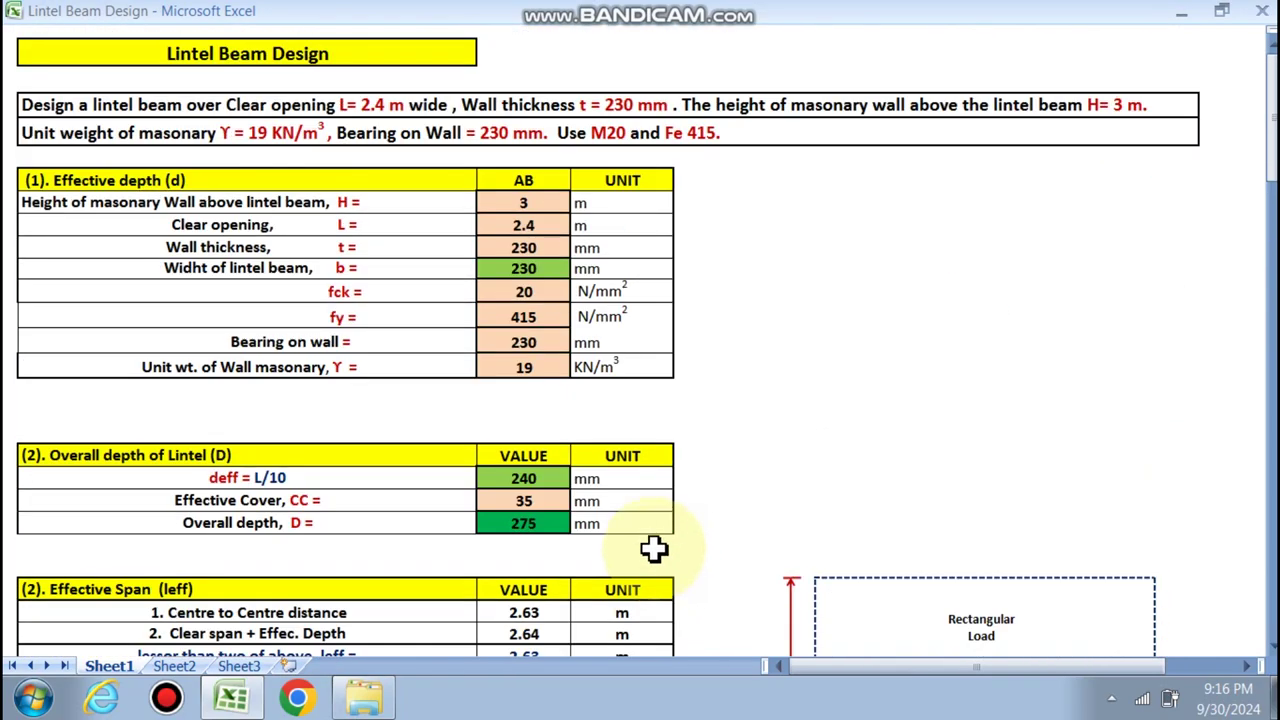
{"action": "scroll", "coordinate": [548, 398], "scroll_direction": "down", "scroll_amount": 8}
{"action": "scroll", "coordinate": [548, 398], "scroll_direction": "down", "scroll_amount": 7}
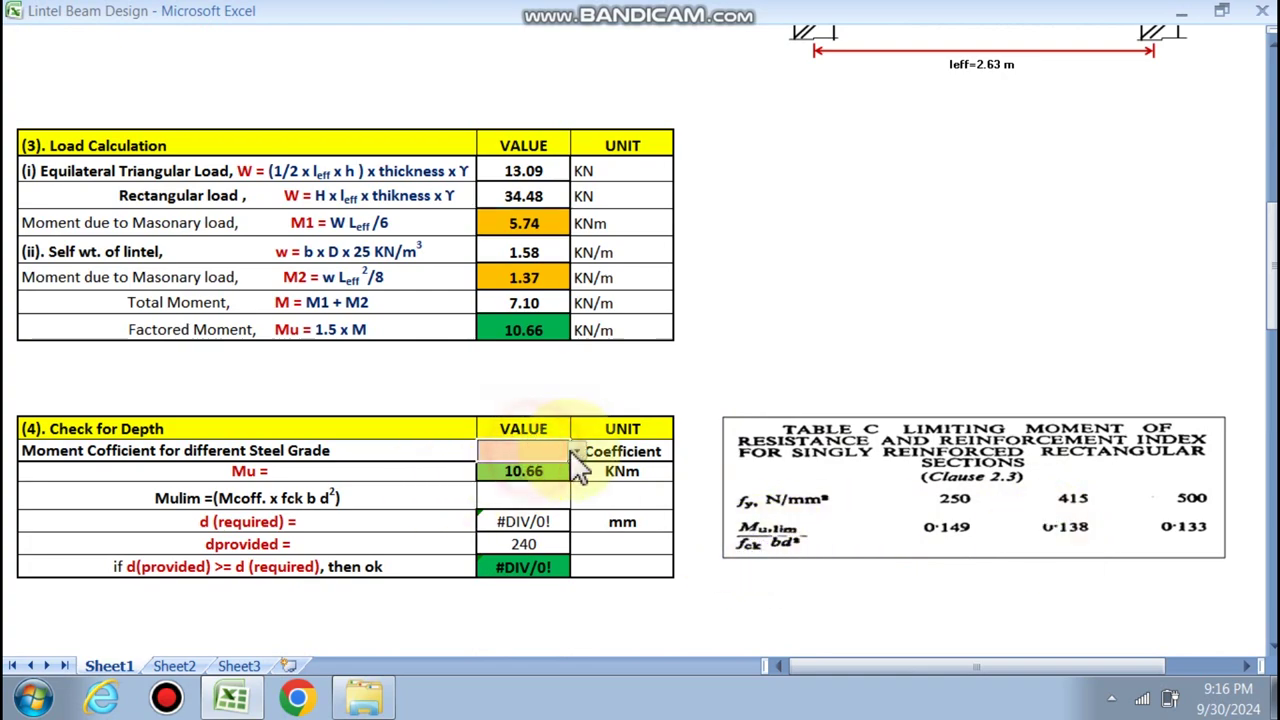
{"action": "left_click", "coordinate": [578, 453]}
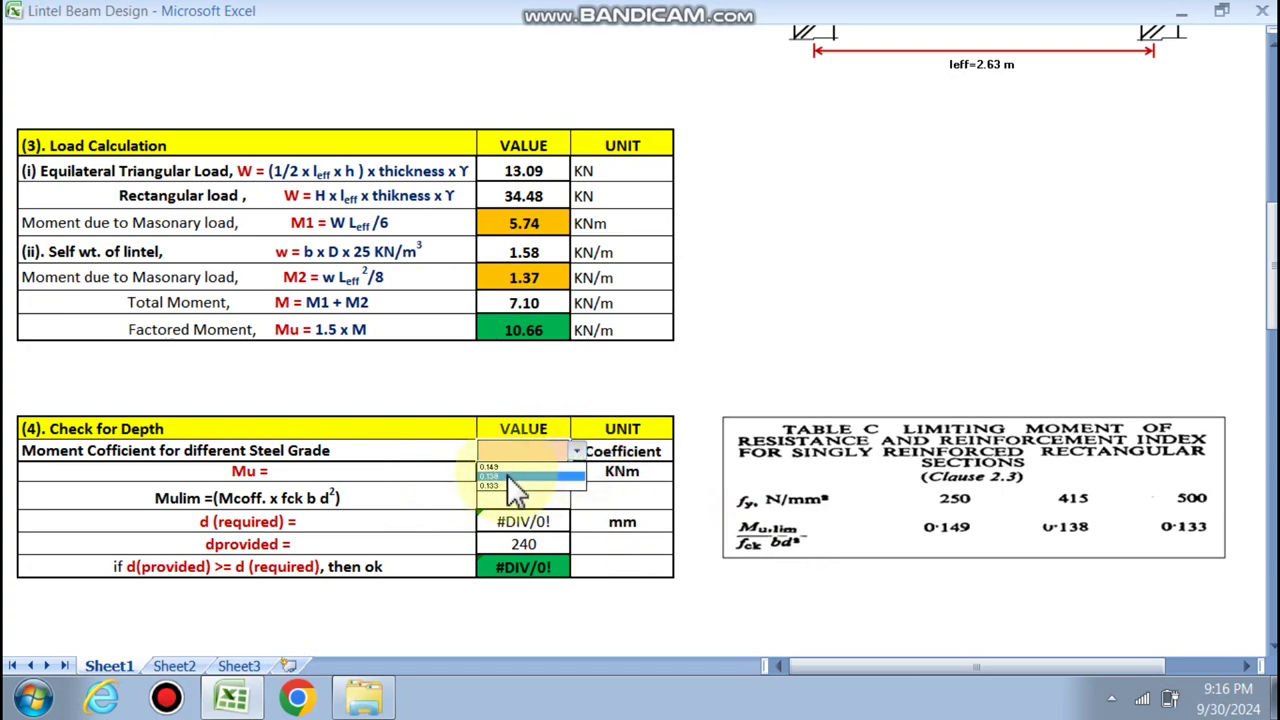
{"action": "left_click", "coordinate": [504, 479]}
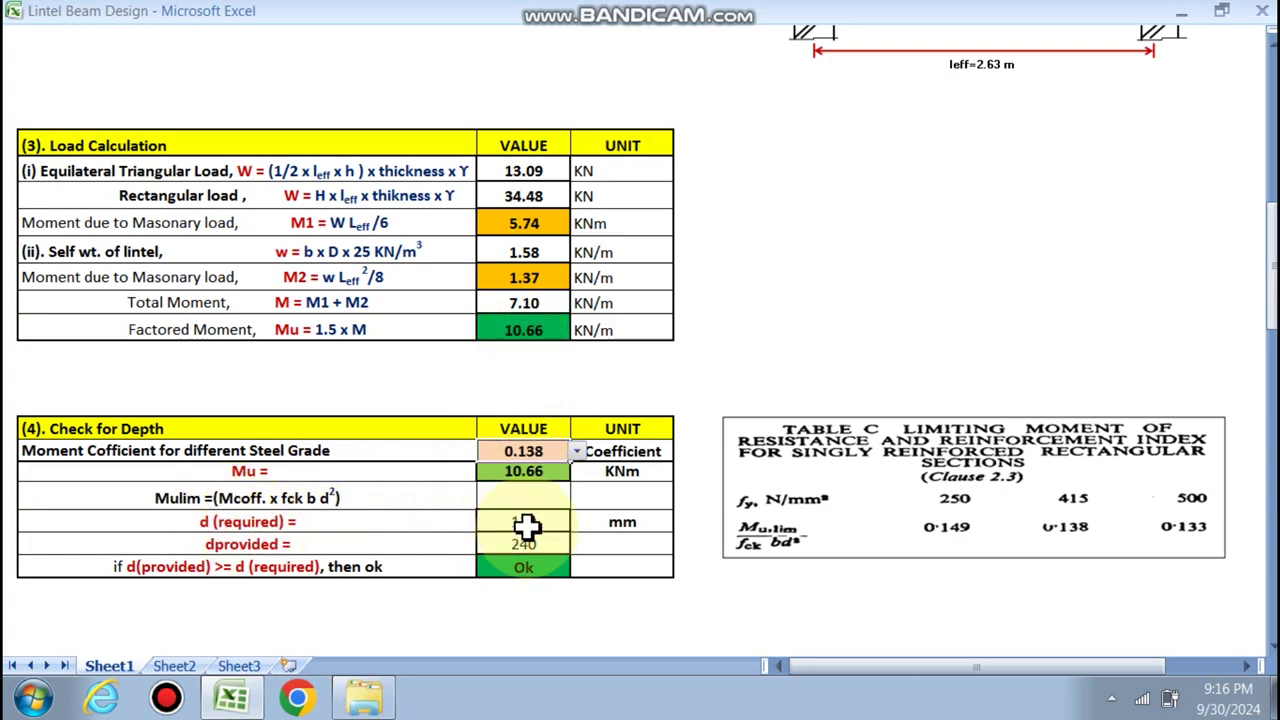
{"action": "scroll", "coordinate": [515, 540], "scroll_direction": "up", "scroll_amount": 10}
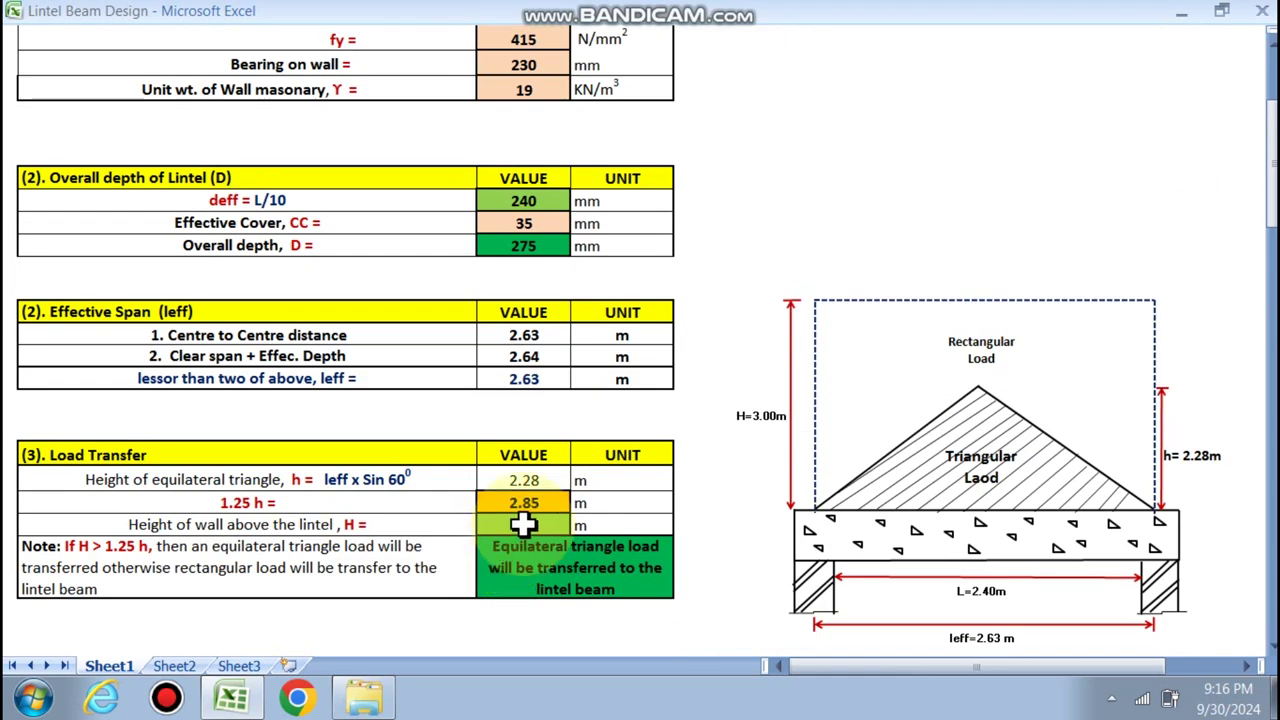
{"action": "scroll", "coordinate": [540, 300], "scroll_direction": "down", "scroll_amount": 10}
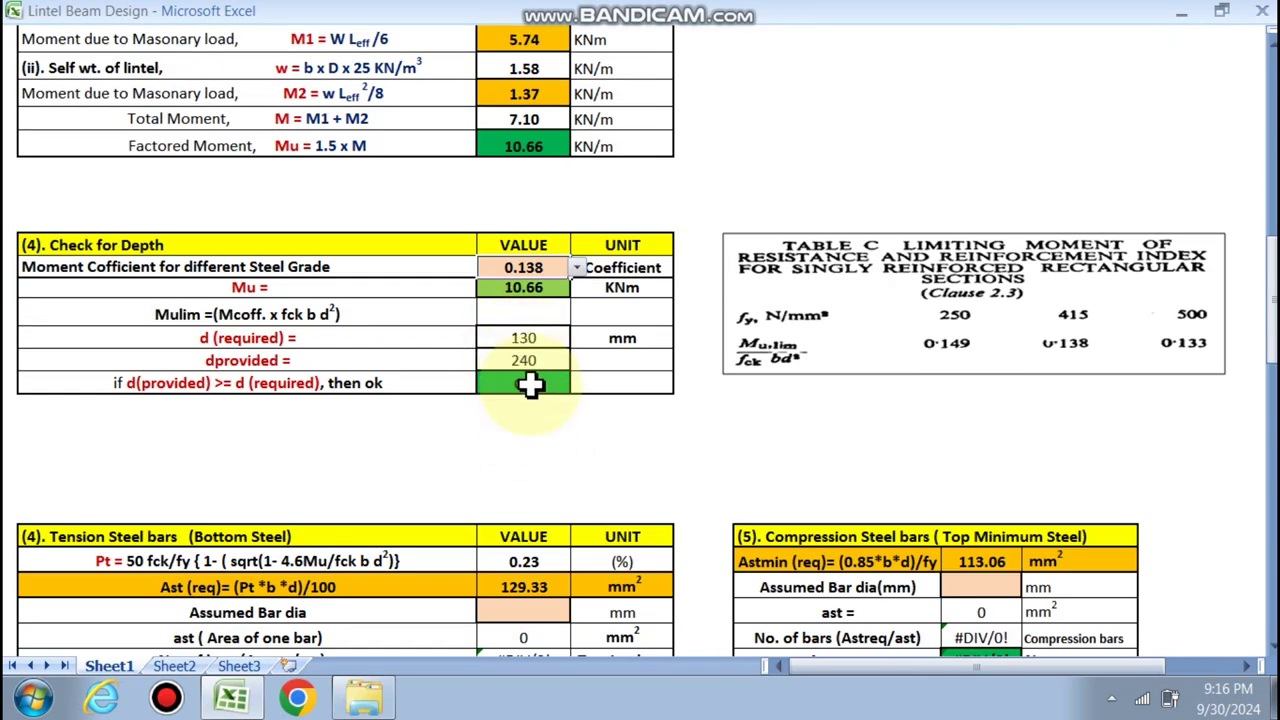
{"action": "scroll", "coordinate": [540, 385], "scroll_direction": "down", "scroll_amount": 3}
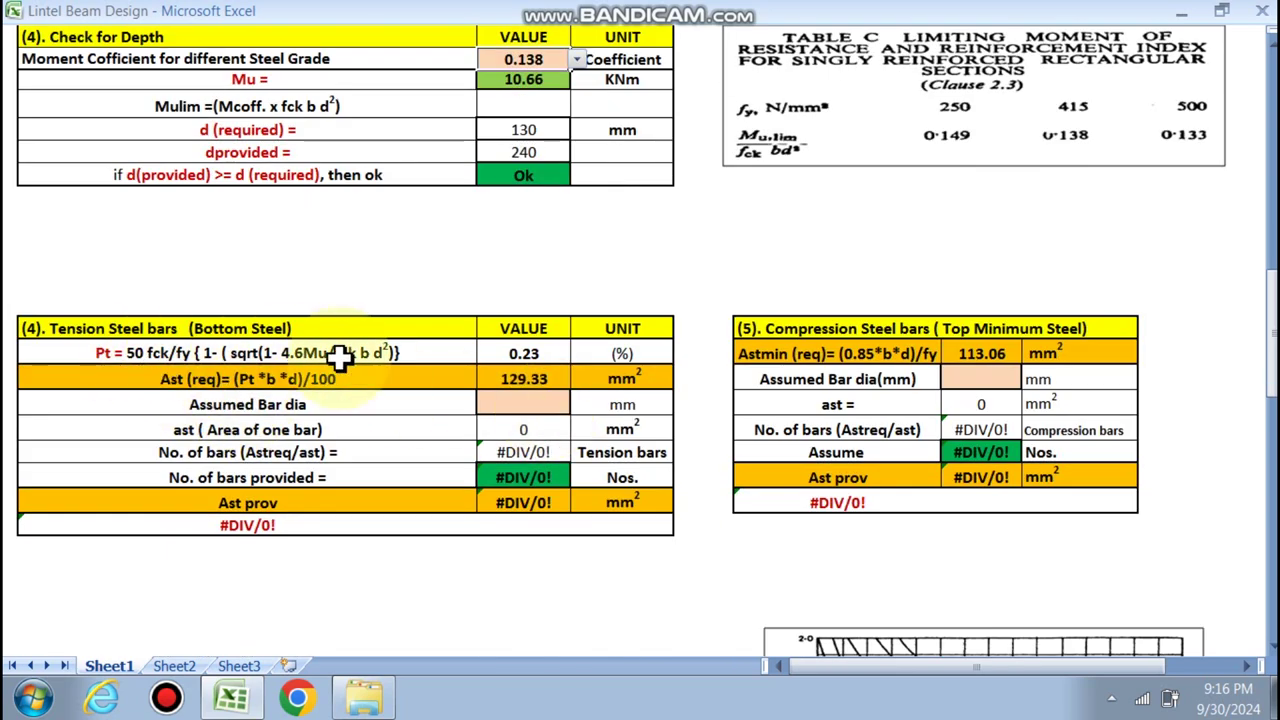
Set the tension steel assumed bar diameter to 10 mm.
{"action": "left_click", "coordinate": [545, 399]}
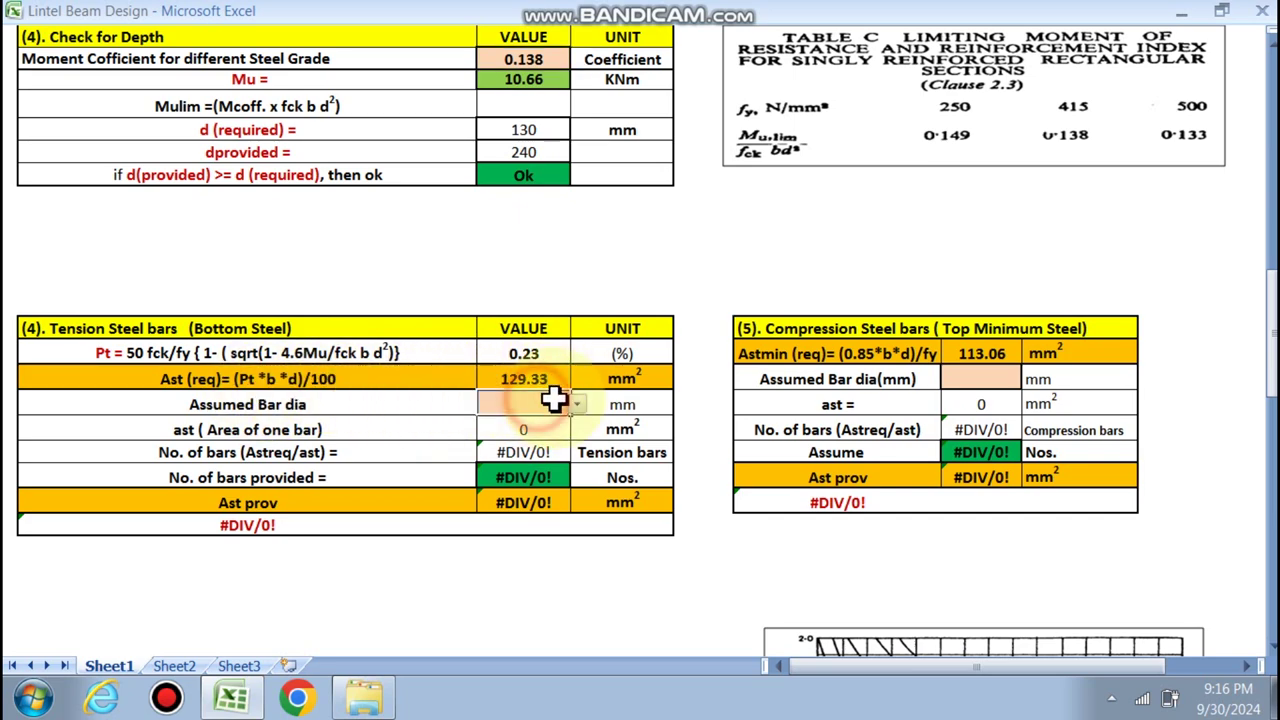
{"action": "left_click", "coordinate": [577, 404]}
{"action": "left_click", "coordinate": [533, 450]}
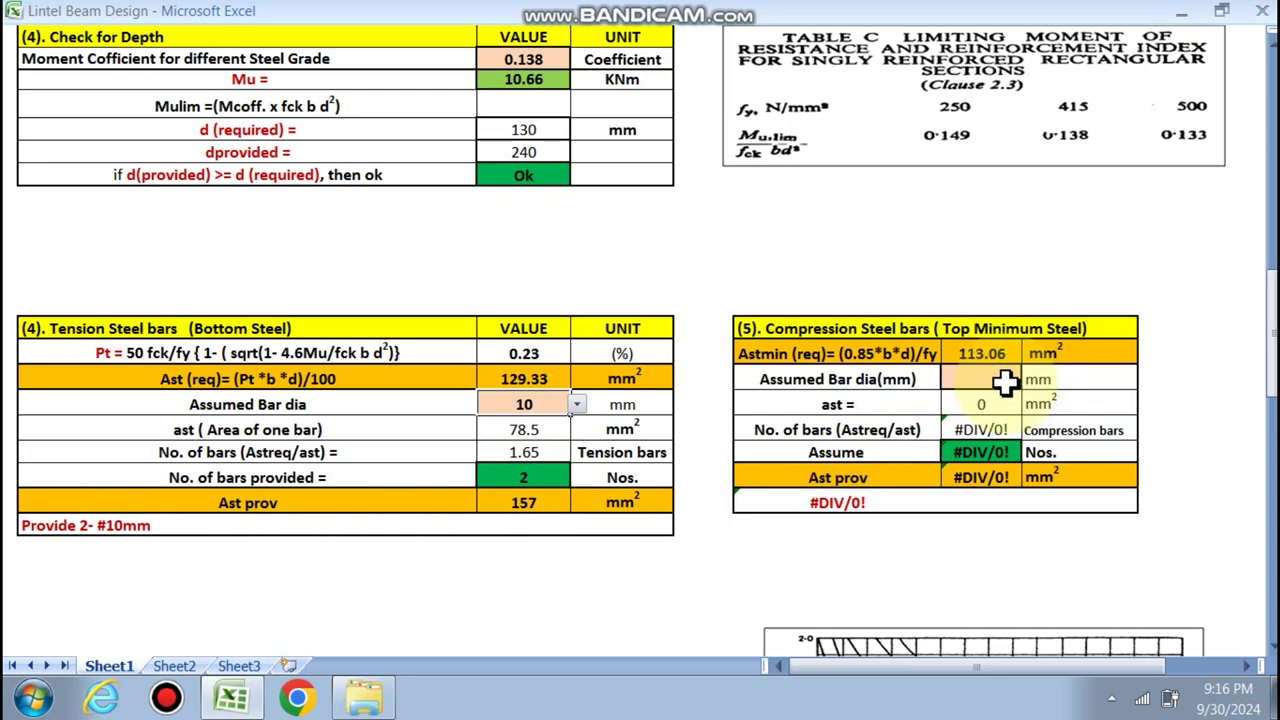
Set the compression steel assumed bar diameter to 8 mm.
{"action": "left_click", "coordinate": [1005, 385]}
{"action": "left_click", "coordinate": [1028, 379]}
{"action": "left_click", "coordinate": [970, 396]}
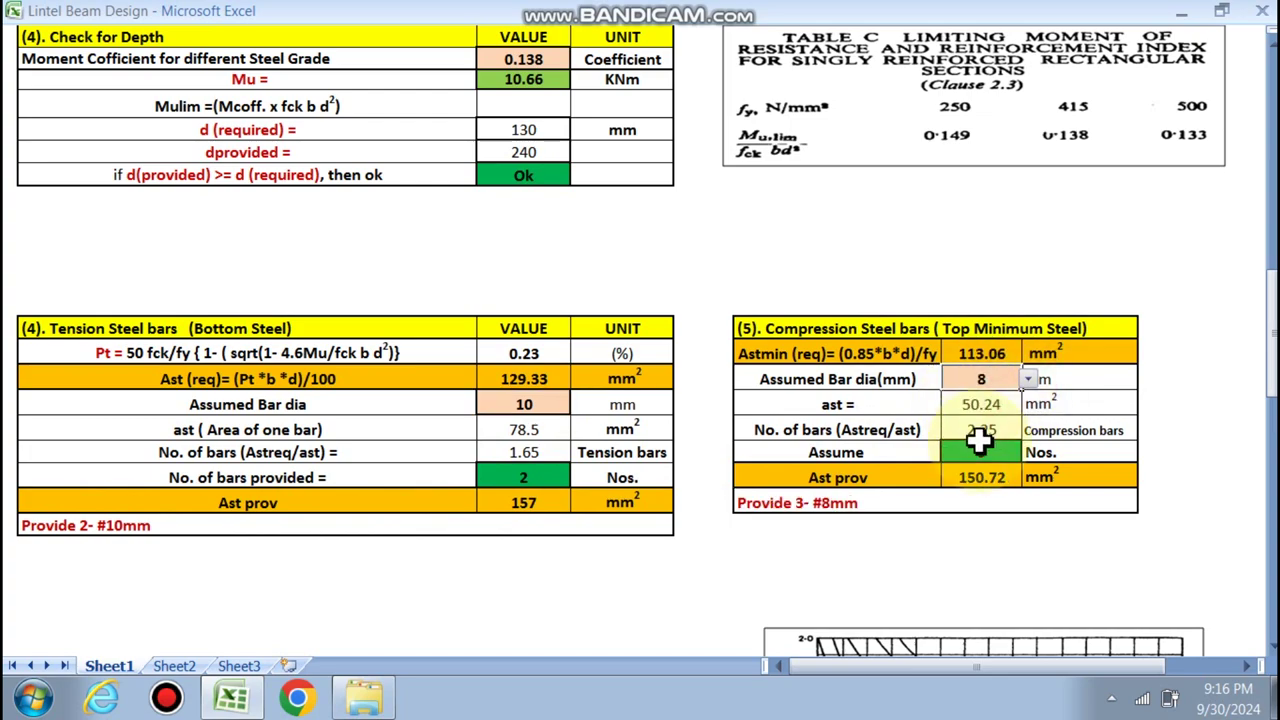
{"action": "scroll", "coordinate": [851, 507], "scroll_direction": "down", "scroll_amount": 6}
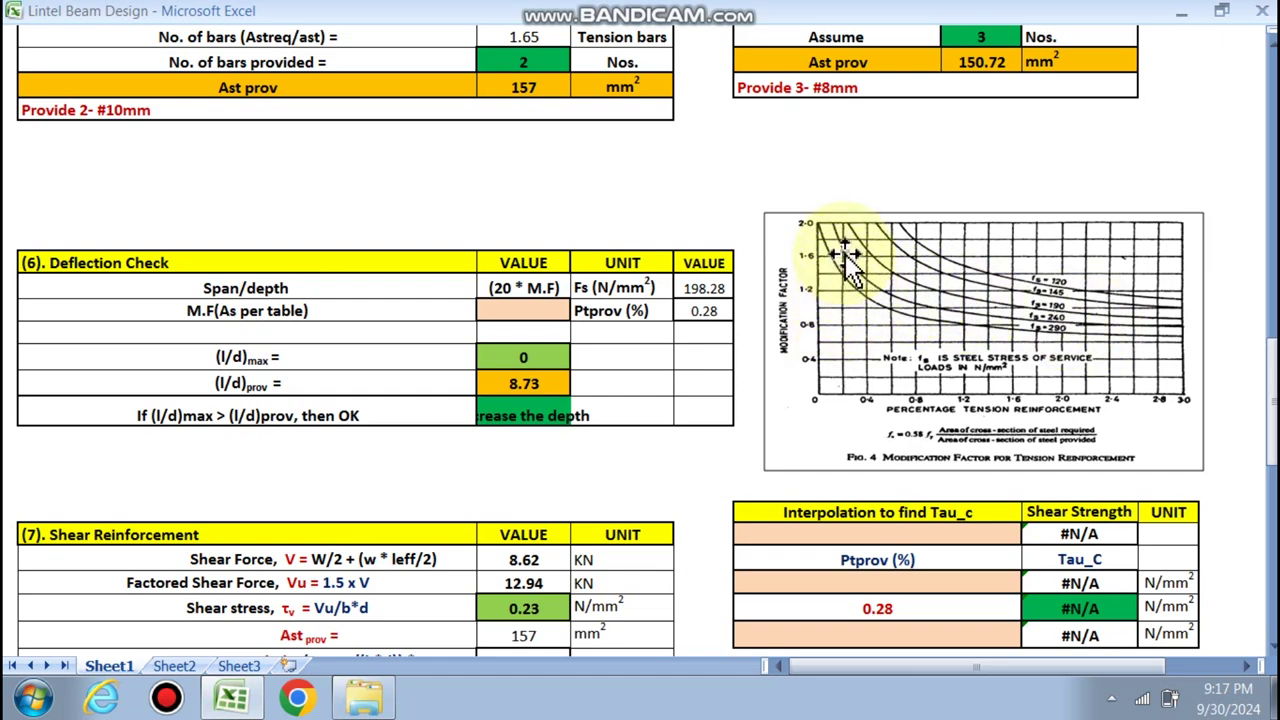
Enter 1.7 in the M.F (As per table) cell, giving (l/d)max of 34.
{"action": "left_click", "coordinate": [521, 311]}
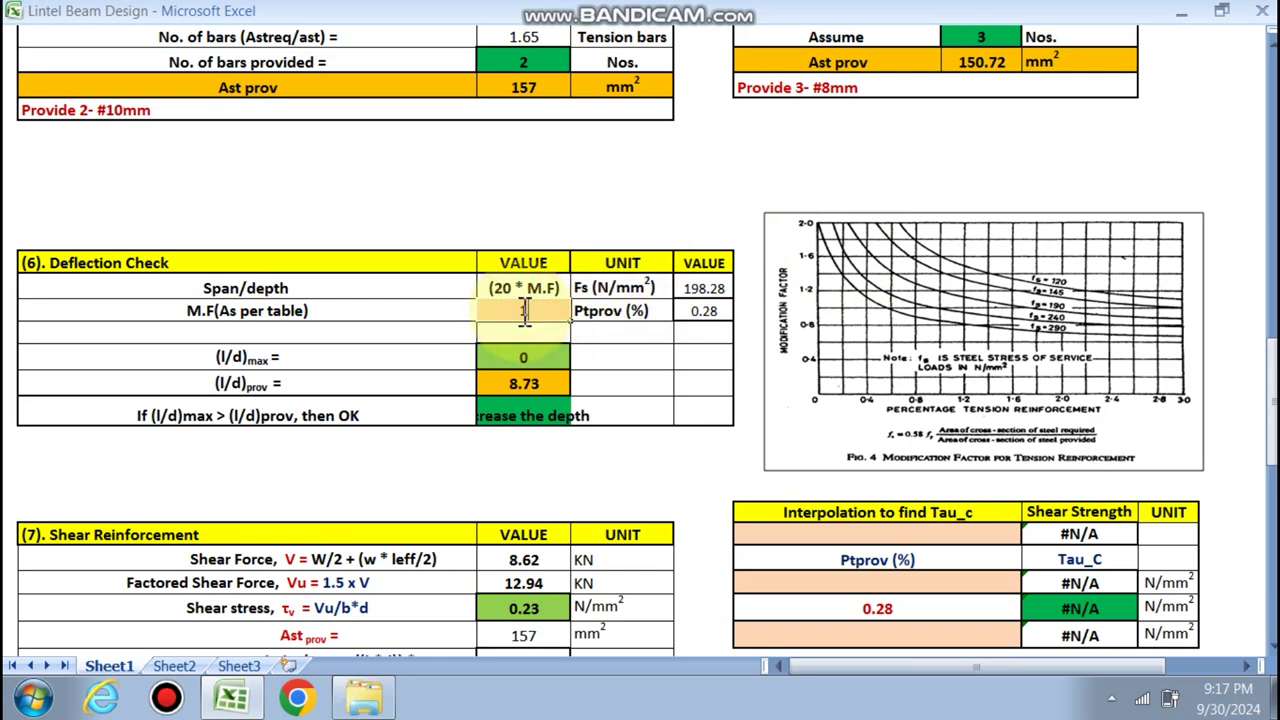
{"action": "type", "text": "1.7"}
{"action": "left_click", "coordinate": [495, 462]}
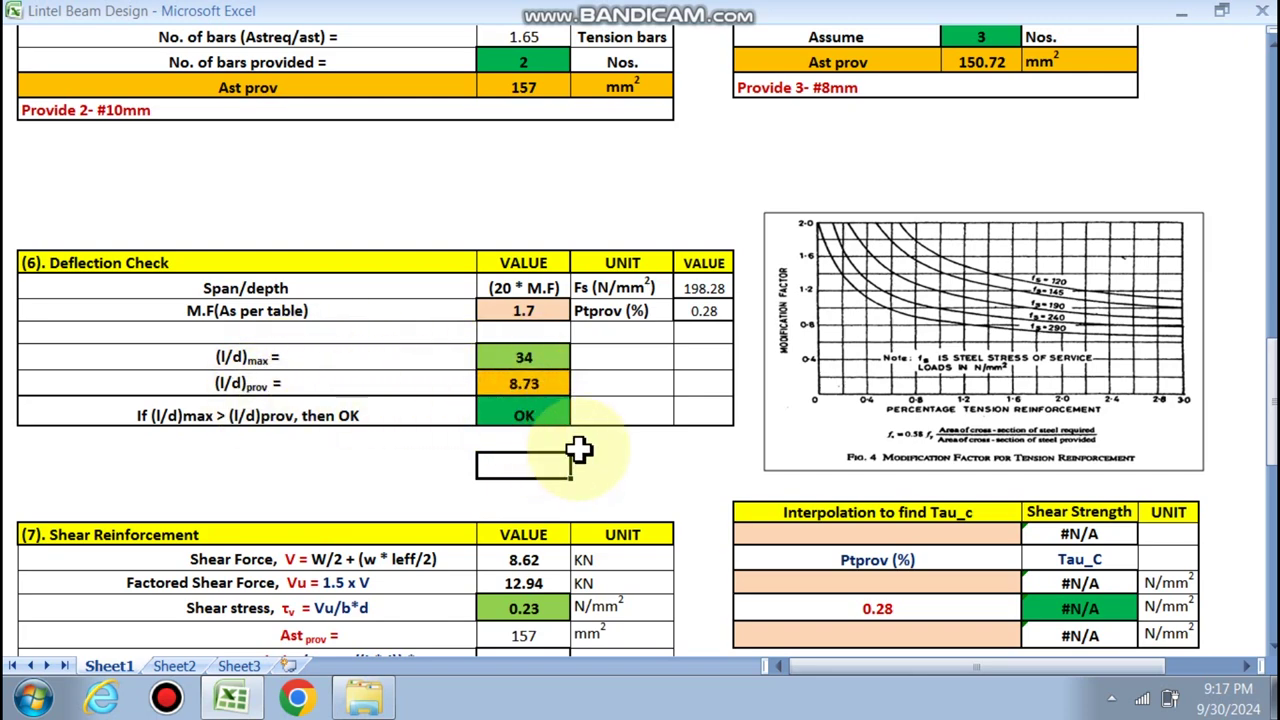
{"action": "scroll", "coordinate": [580, 450], "scroll_direction": "down", "scroll_amount": 4}
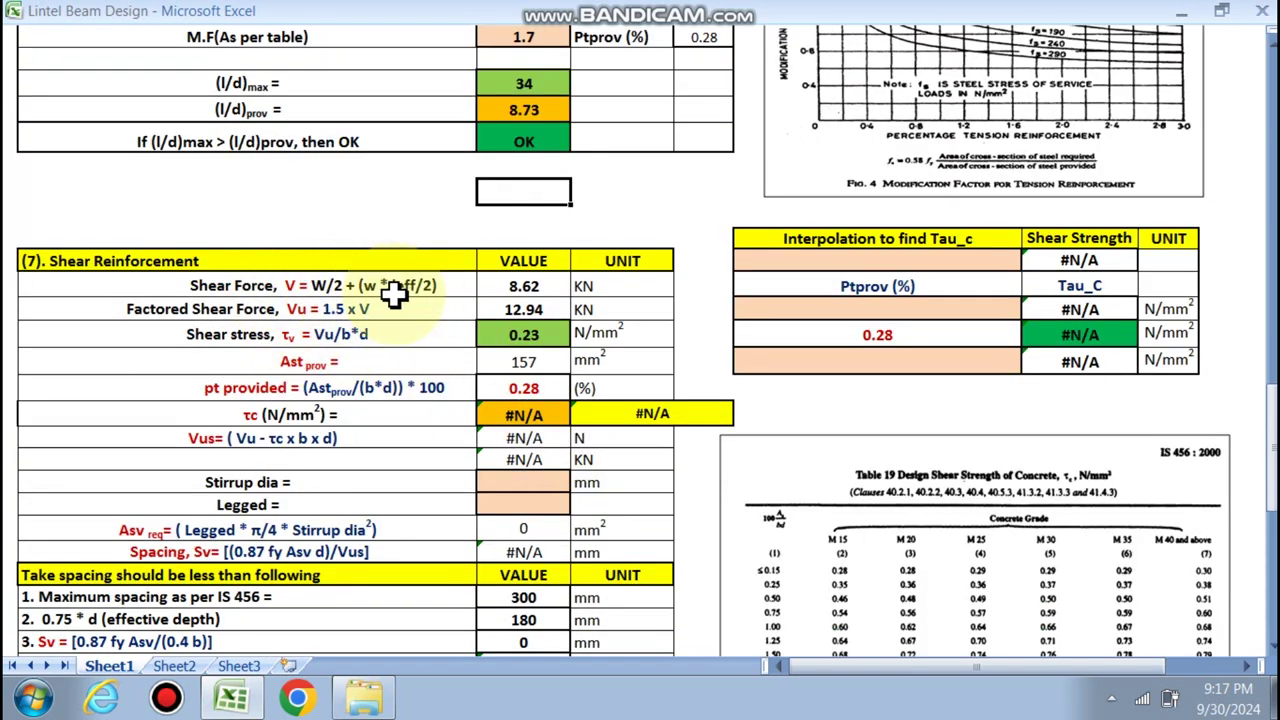
{"action": "scroll", "coordinate": [388, 298], "scroll_direction": "up", "scroll_amount": 15}
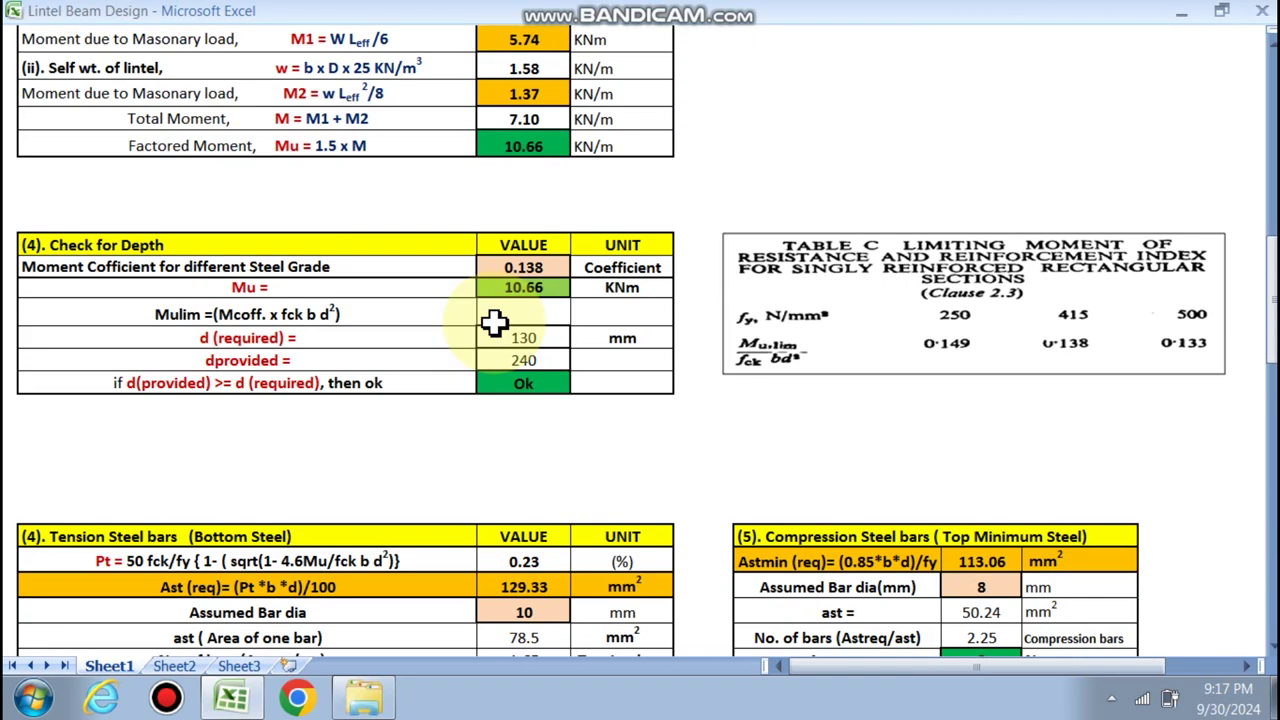
{"action": "scroll", "coordinate": [523, 275], "scroll_direction": "up", "scroll_amount": 2}
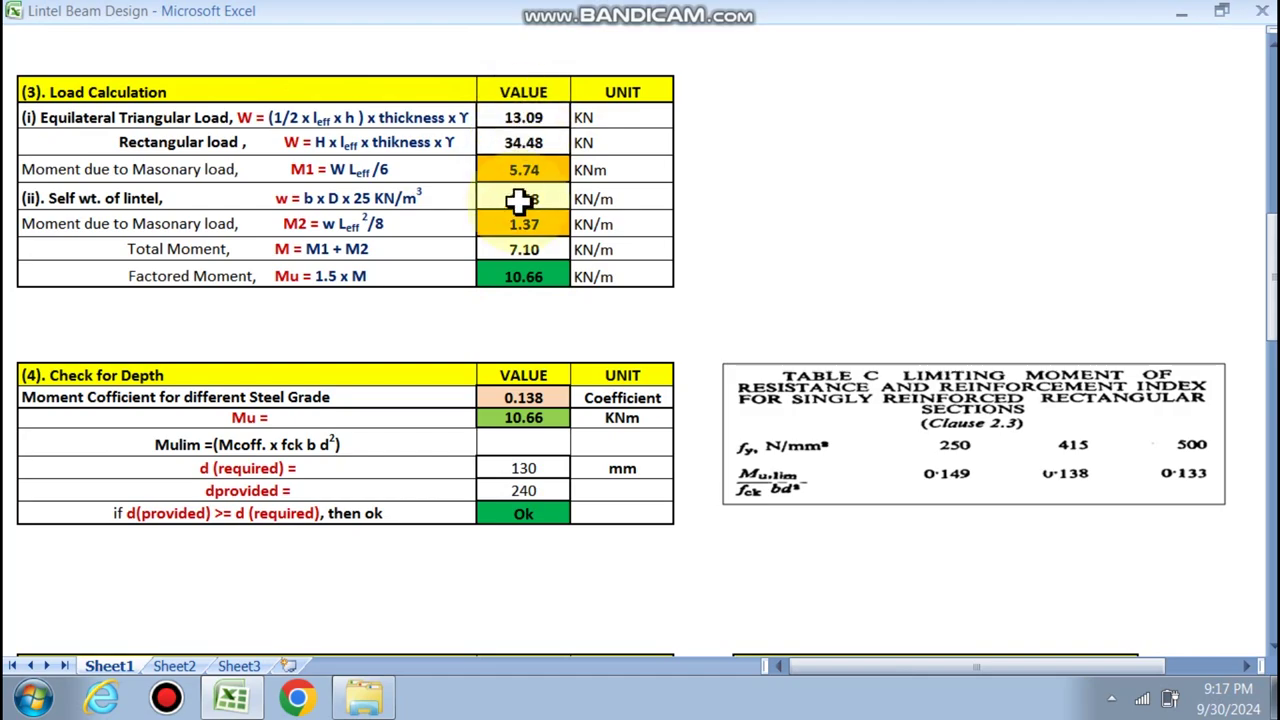
{"action": "scroll", "coordinate": [530, 199], "scroll_direction": "down", "scroll_amount": 15}
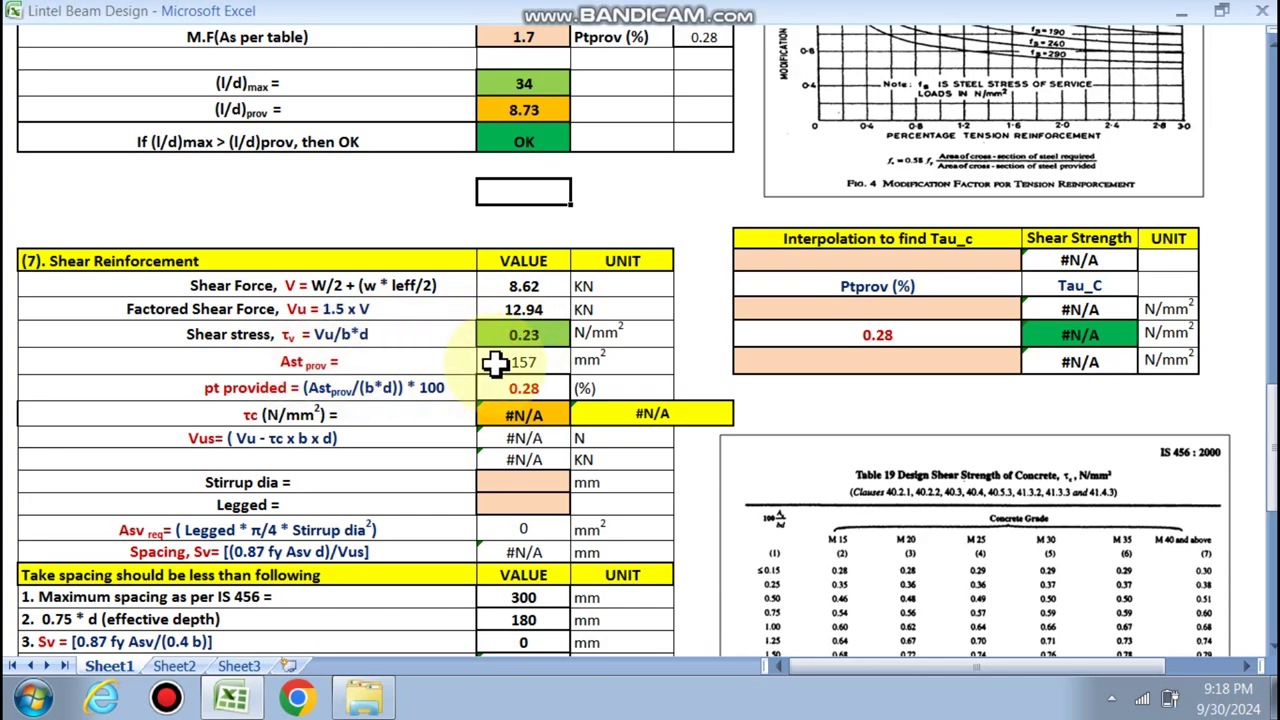
Choose M20 as the concrete grade in the Interpolation table.
{"action": "scroll", "coordinate": [523, 337], "scroll_direction": "up", "scroll_amount": 6}
{"action": "scroll", "coordinate": [510, 240], "scroll_direction": "down", "scroll_amount": 5}
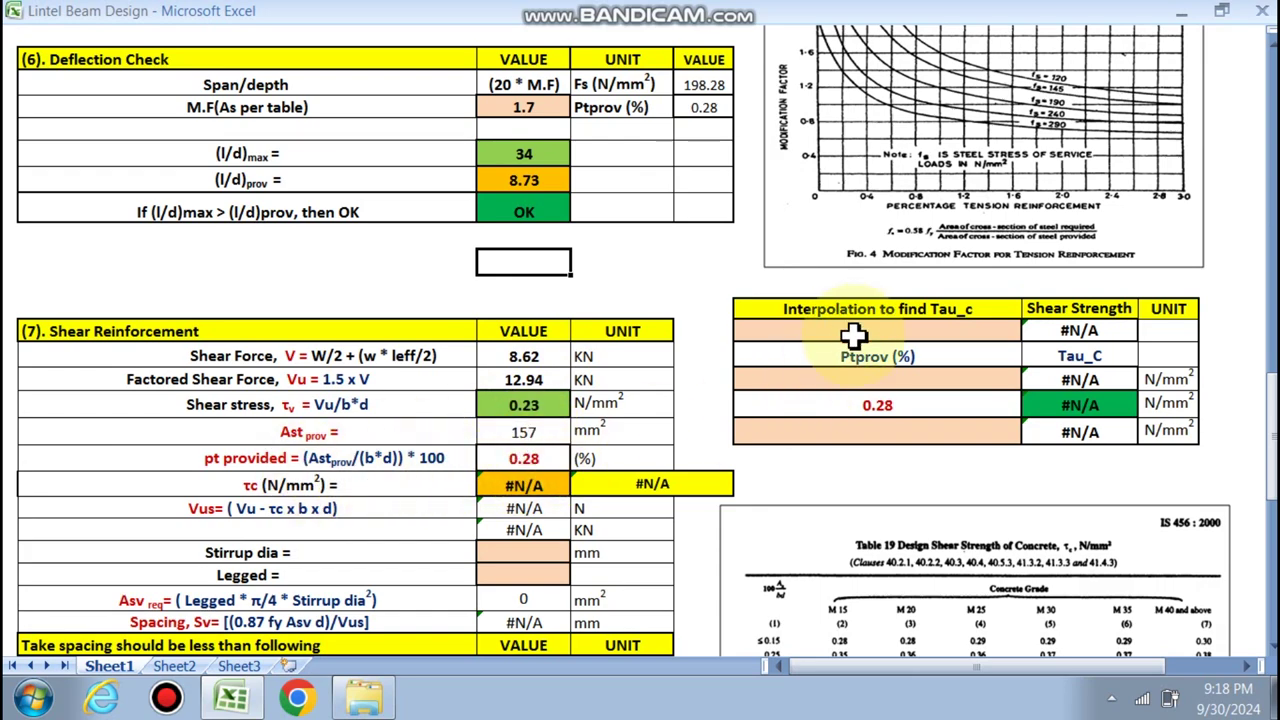
{"action": "scroll", "coordinate": [875, 390], "scroll_direction": "down", "scroll_amount": 1}
{"action": "left_click", "coordinate": [1000, 259]}
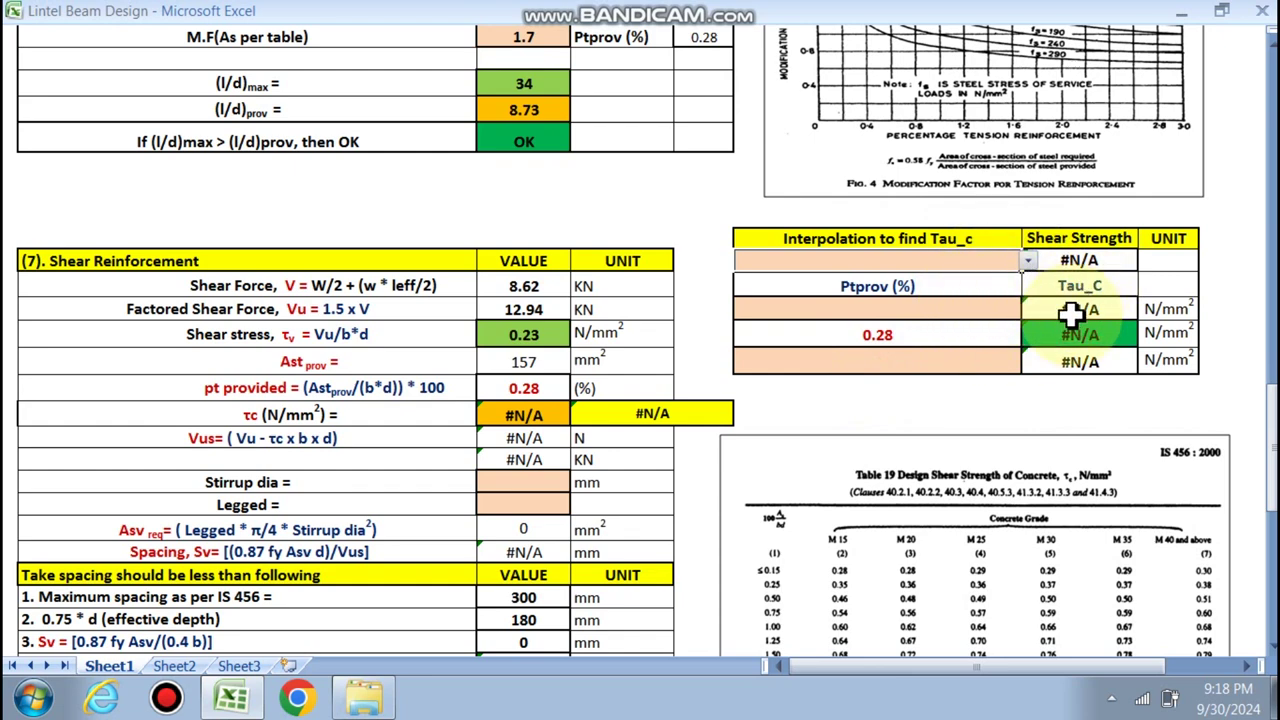
{"action": "left_click", "coordinate": [1028, 261]}
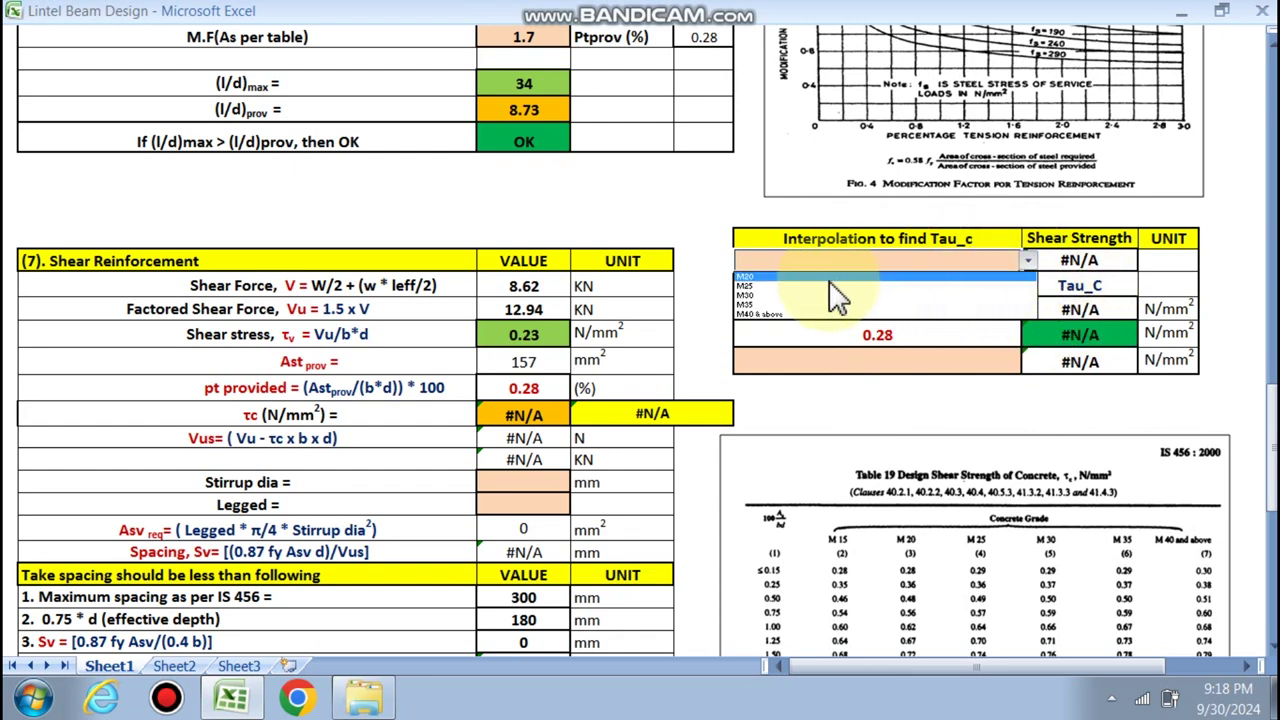
{"action": "left_click", "coordinate": [768, 277]}
{"action": "left_click", "coordinate": [880, 310]}
{"action": "scroll", "coordinate": [962, 313], "scroll_direction": "down", "scroll_amount": 2}
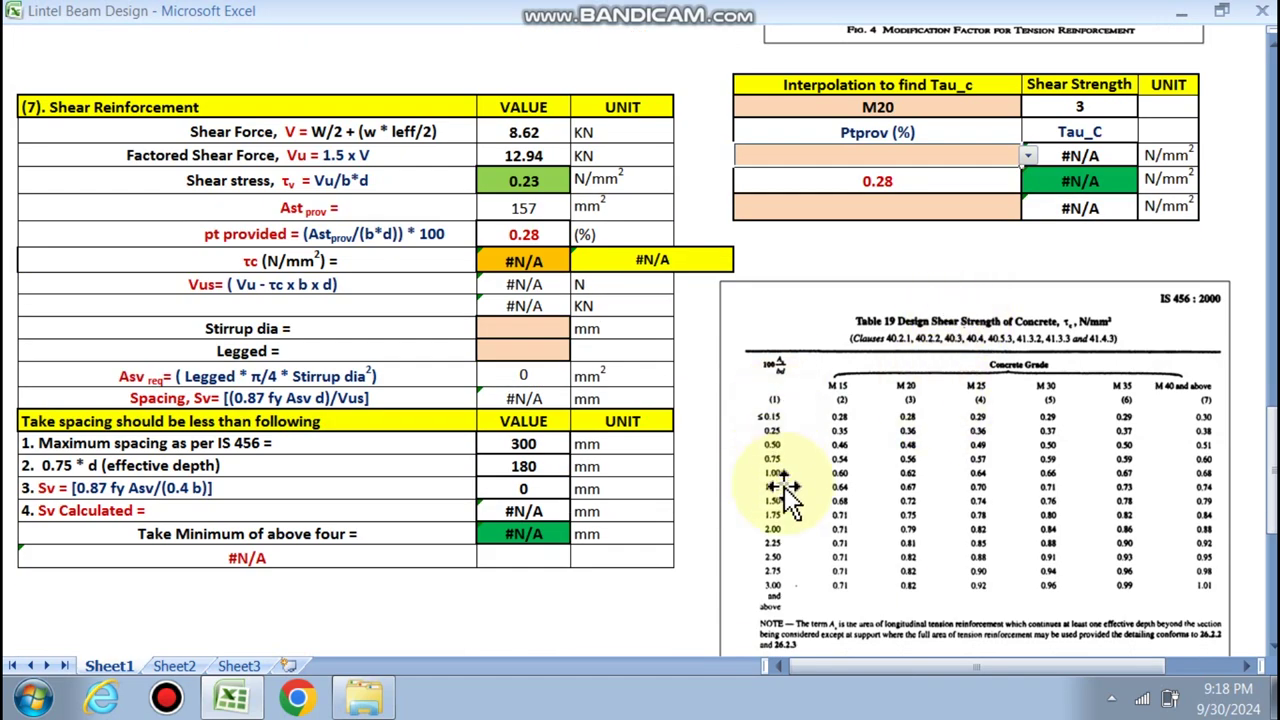
{"action": "scroll", "coordinate": [925, 485], "scroll_direction": "up", "scroll_amount": 1}
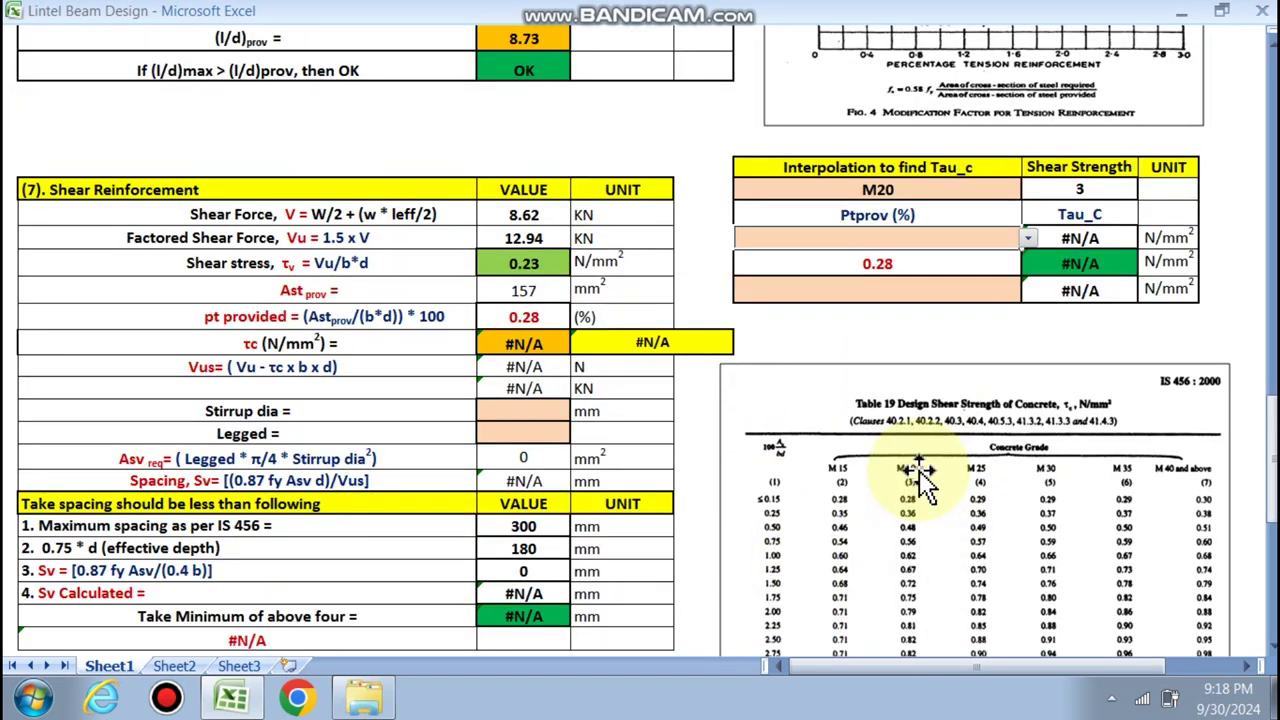
Select Ptprov bounds 0.25 and 0.50, then view the Tau_c VLOOKUP formula without changing it.
{"action": "left_click", "coordinate": [1027, 238]}
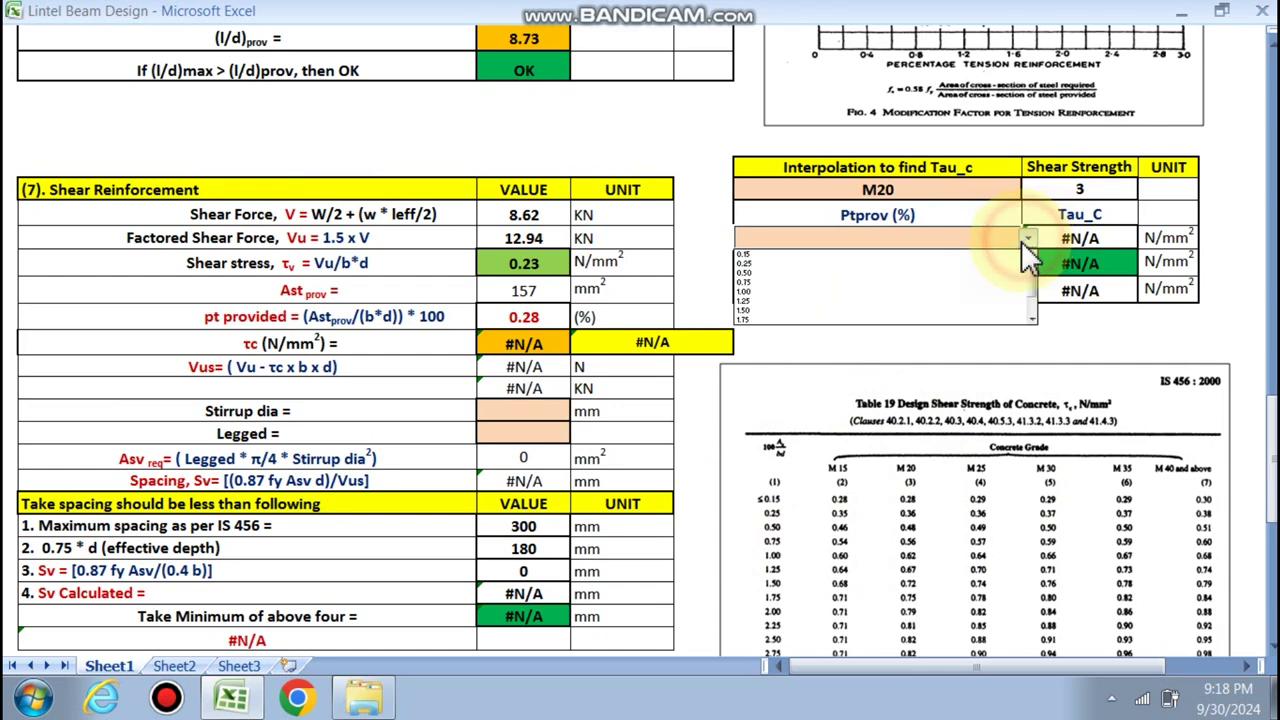
{"action": "left_click", "coordinate": [771, 260]}
{"action": "left_click", "coordinate": [988, 288]}
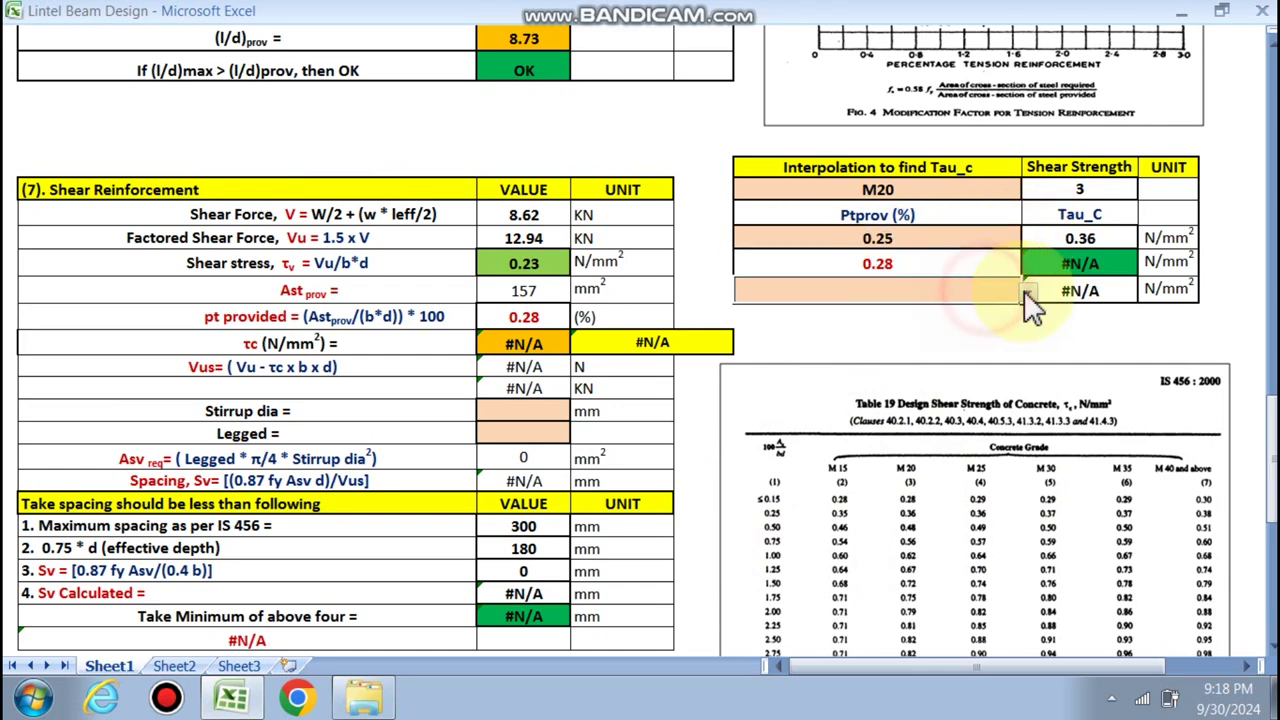
{"action": "left_click", "coordinate": [1027, 290]}
{"action": "left_click", "coordinate": [783, 328]}
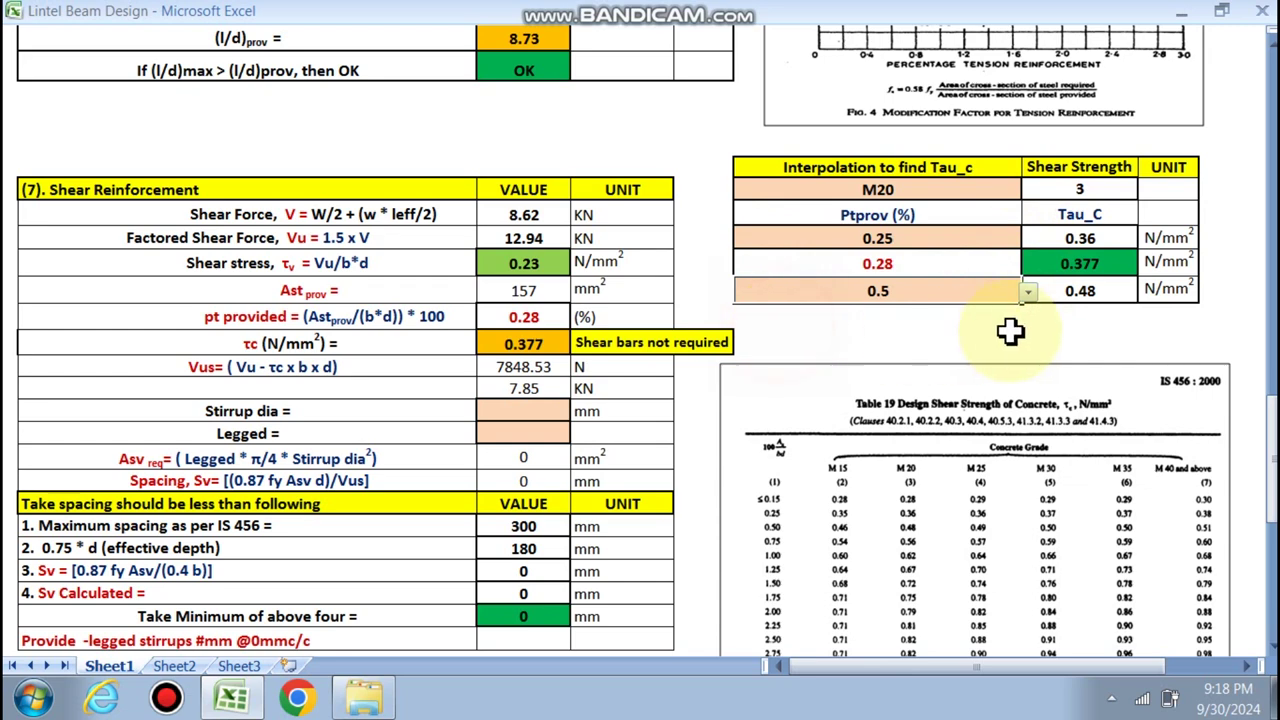
{"action": "double_click", "coordinate": [1085, 237]}
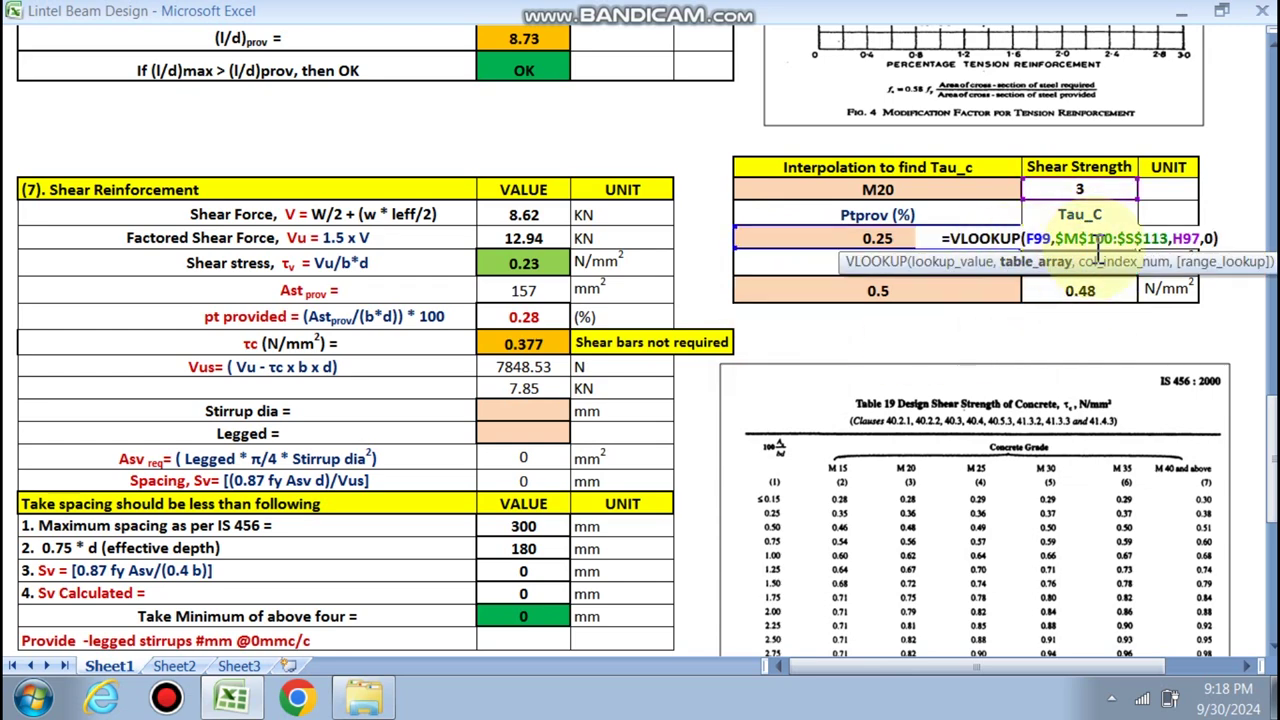
{"action": "key", "text": "Escape"}
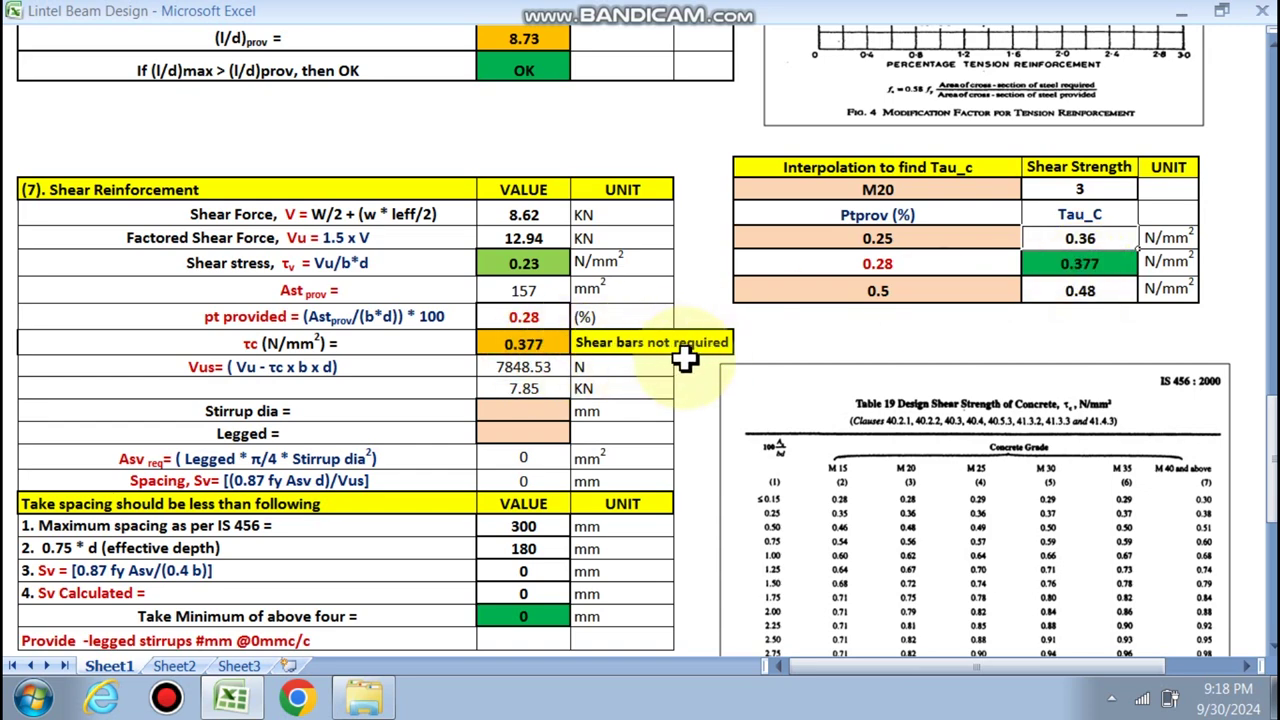
{"action": "scroll", "coordinate": [508, 358], "scroll_direction": "down", "scroll_amount": 1}
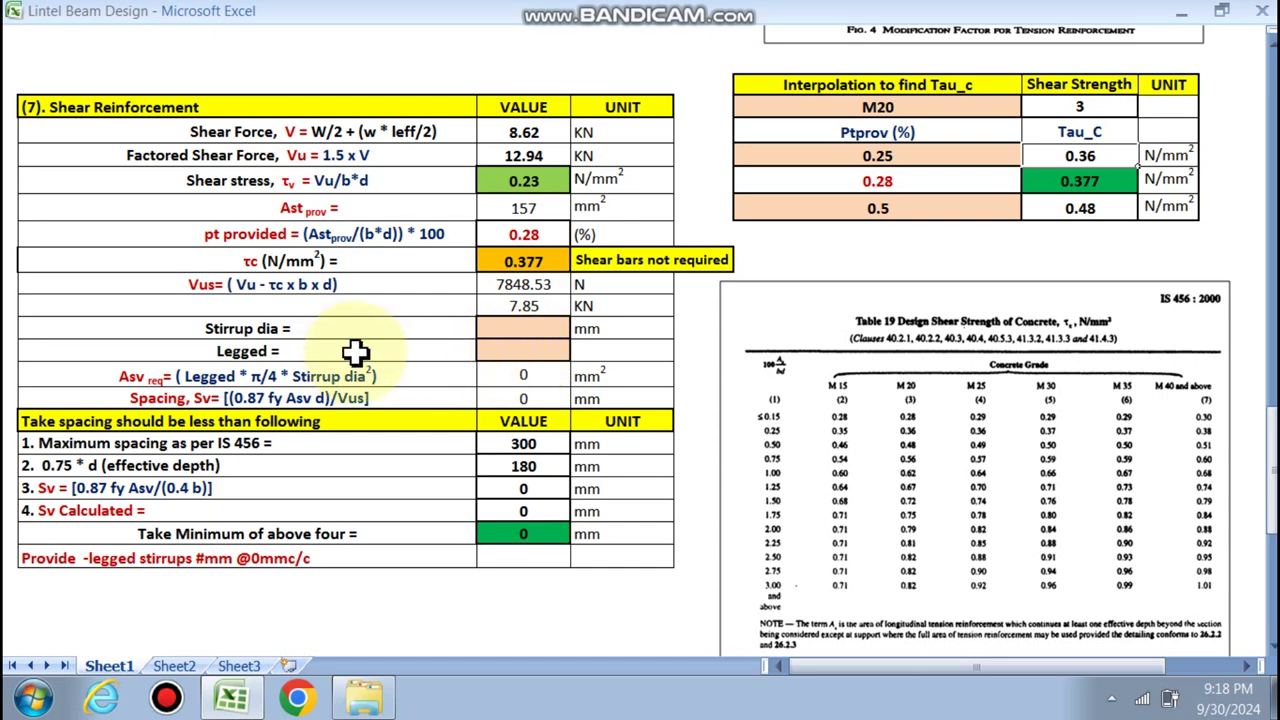
Choose 6 mm stirrup diameter and 2 legs, giving stirrups at 180 mm c/c.
{"action": "left_click", "coordinate": [565, 329]}
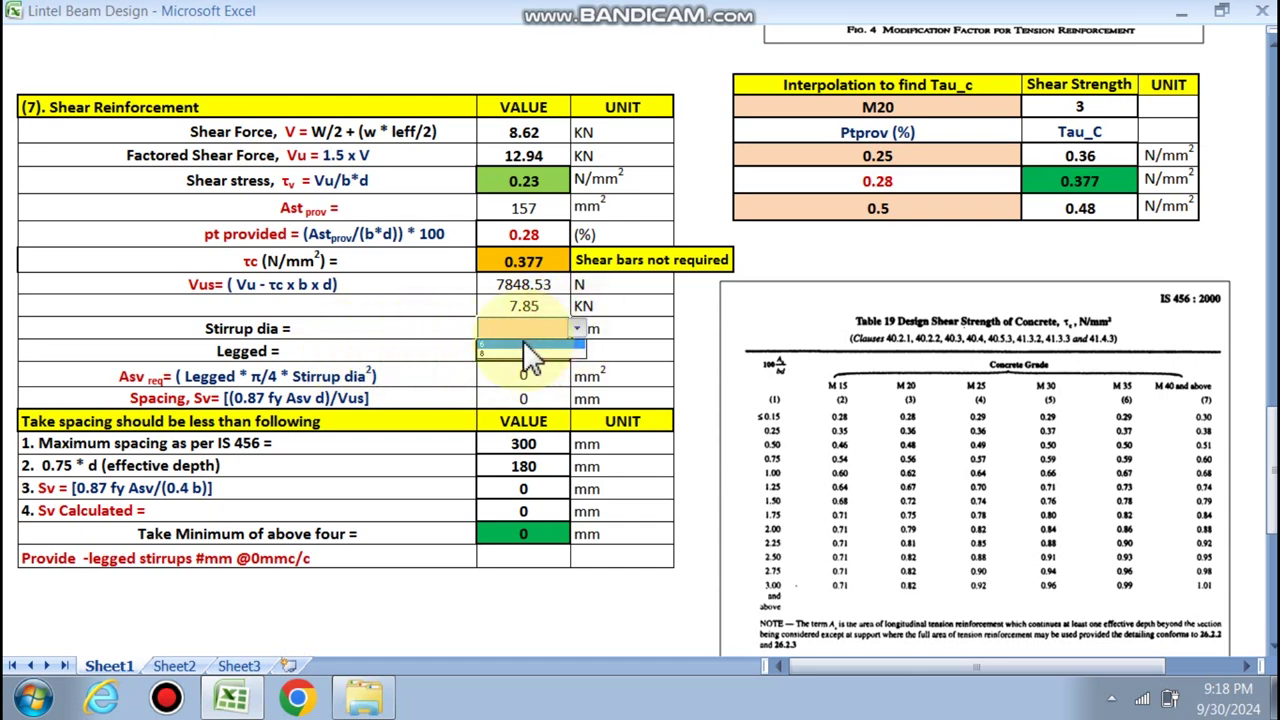
{"action": "left_click", "coordinate": [547, 348]}
{"action": "left_click", "coordinate": [517, 368]}
{"action": "scroll", "coordinate": [328, 328], "scroll_direction": "down", "scroll_amount": 1}
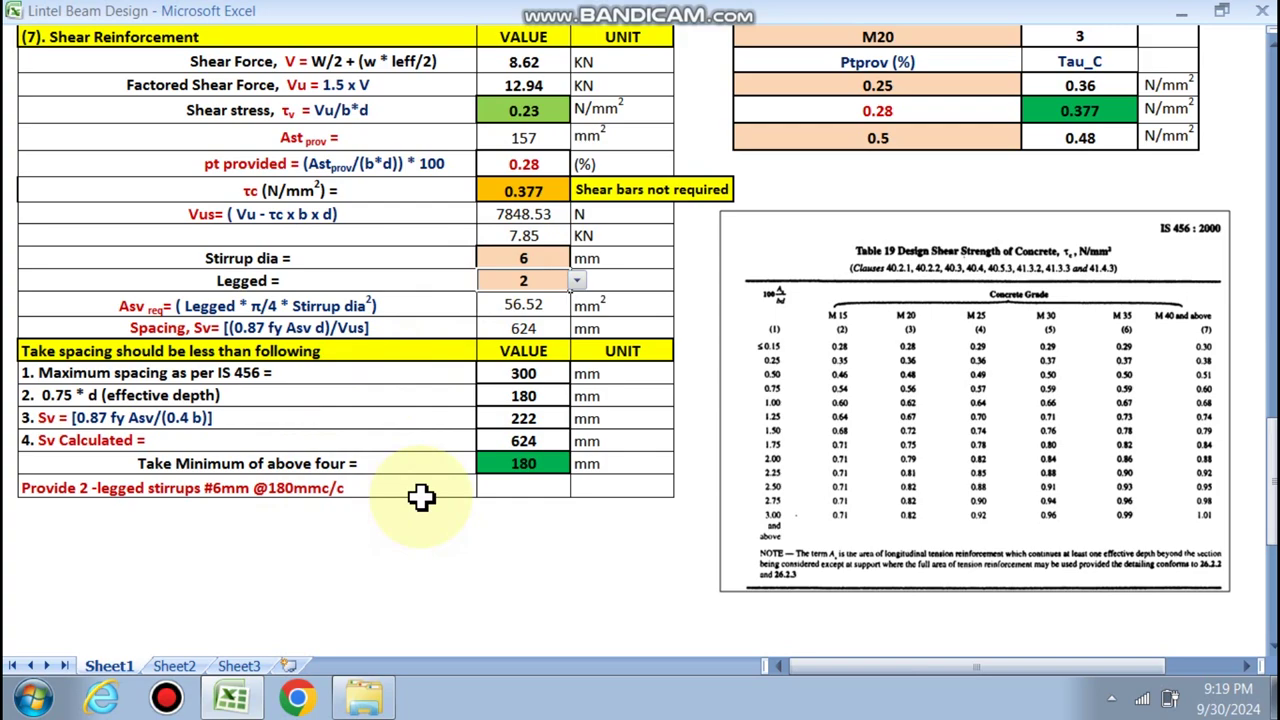
{"action": "scroll", "coordinate": [420, 497], "scroll_direction": "down", "scroll_amount": 5}
{"action": "scroll", "coordinate": [420, 497], "scroll_direction": "down", "scroll_amount": 1}
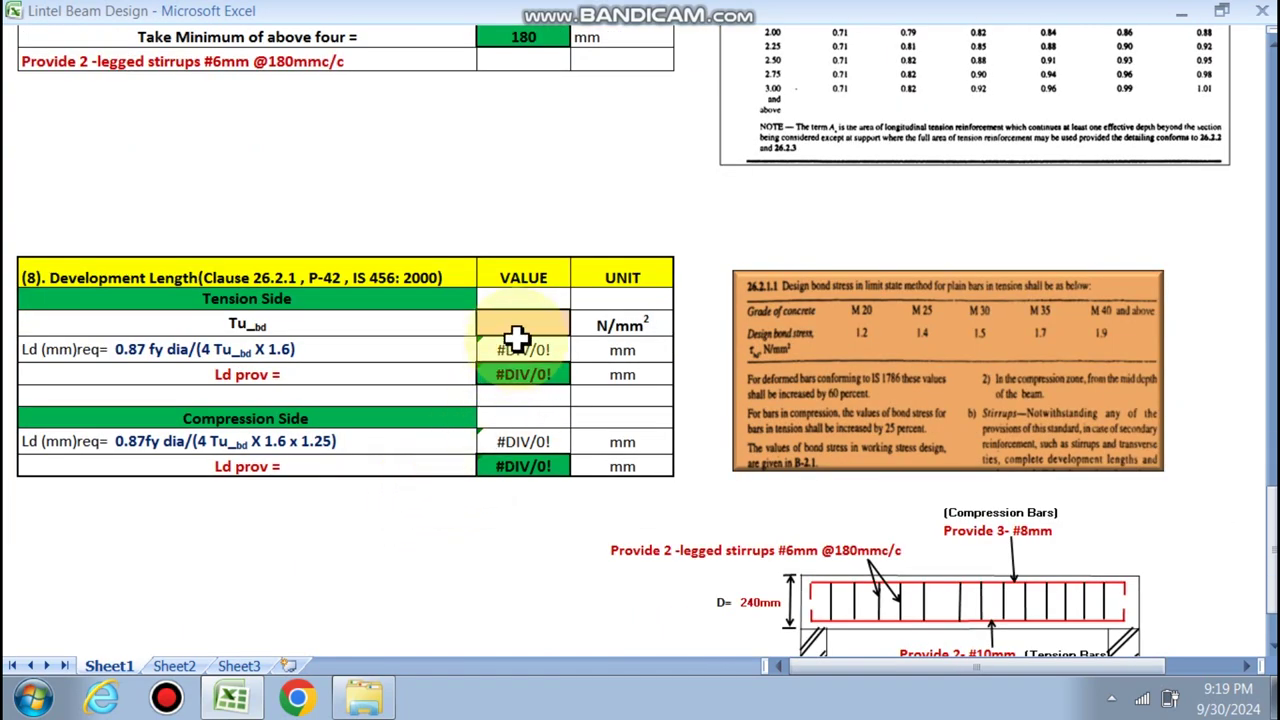
Pick 1.2 for Tu_bd, giving development lengths of 480 mm tension and 310 mm compression.
{"action": "left_click", "coordinate": [523, 322]}
{"action": "left_click", "coordinate": [577, 326]}
{"action": "left_click", "coordinate": [562, 337]}
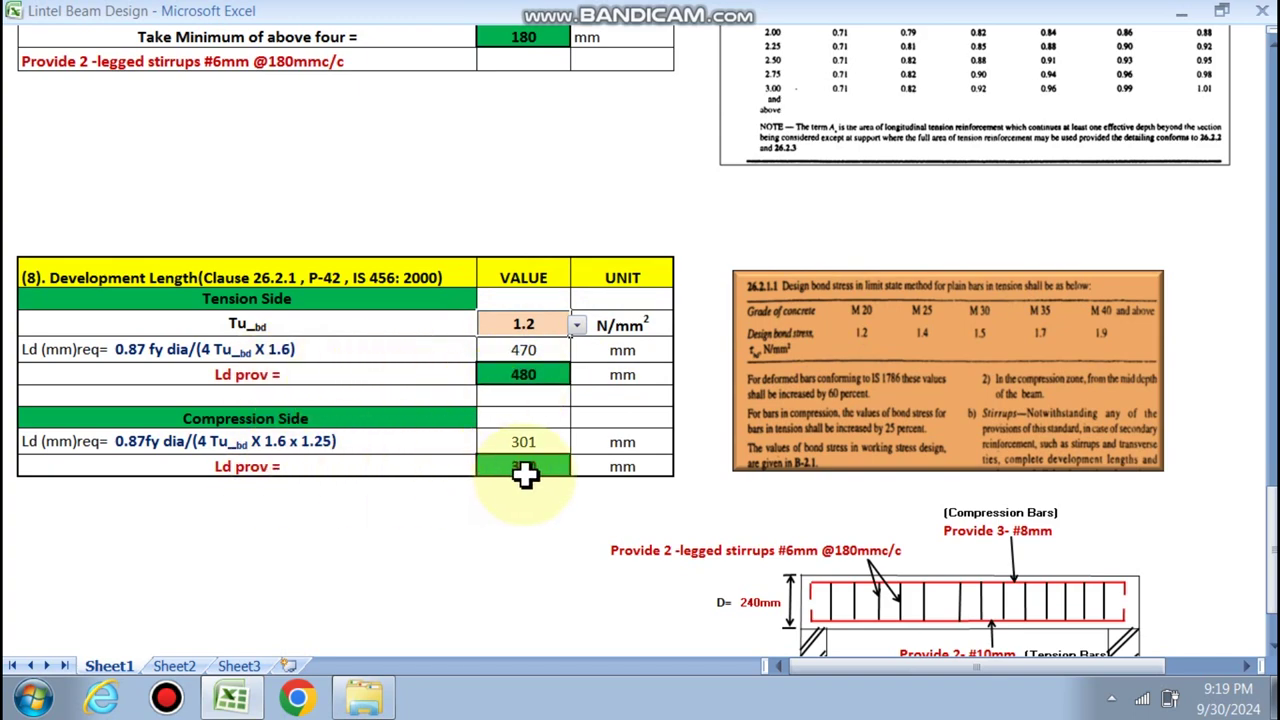
{"action": "scroll", "coordinate": [530, 478], "scroll_direction": "down", "scroll_amount": 3}
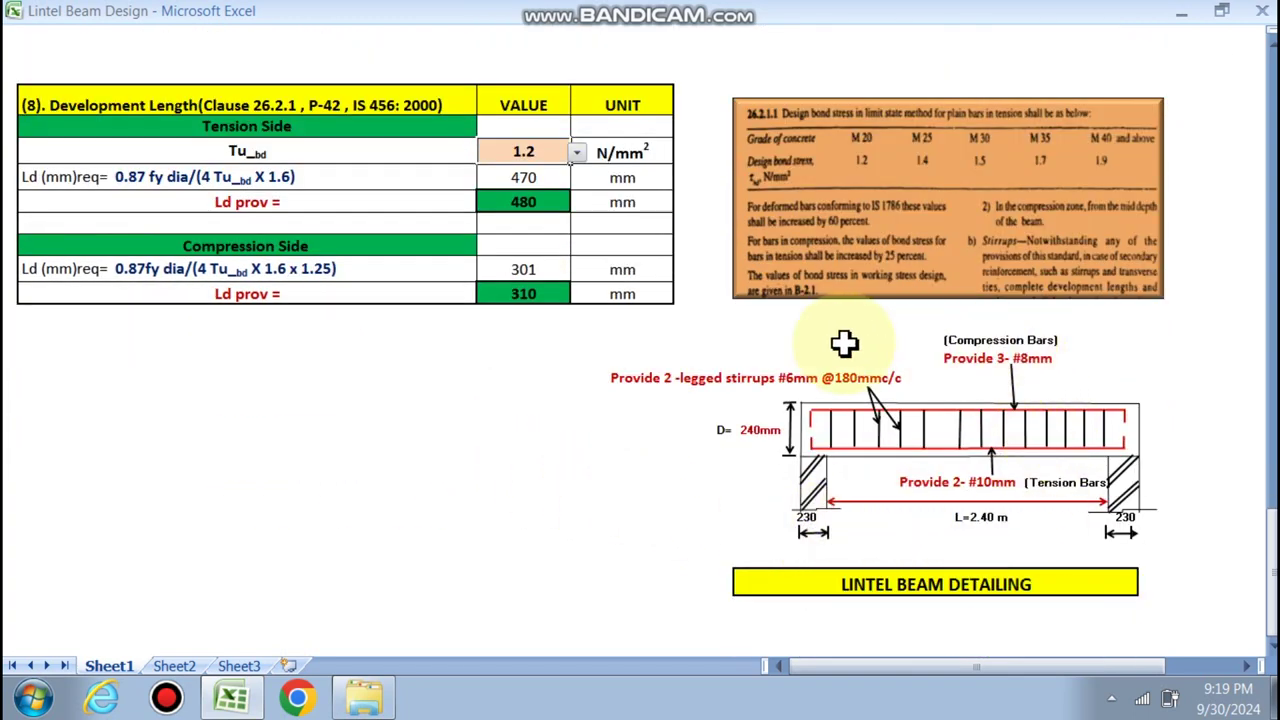
{"action": "key", "text": "F12"}
{"action": "left_click", "coordinate": [1076, 299]}
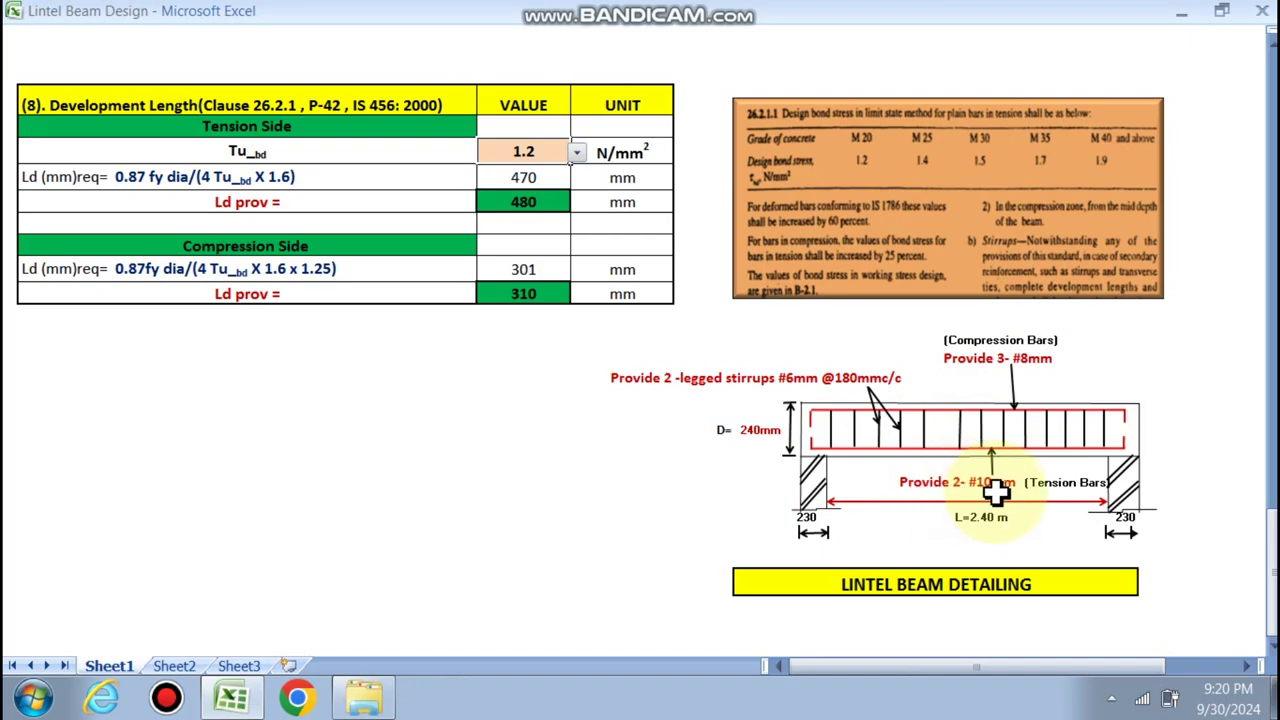
{"action": "scroll", "coordinate": [997, 490], "scroll_direction": "up", "scroll_amount": 15}
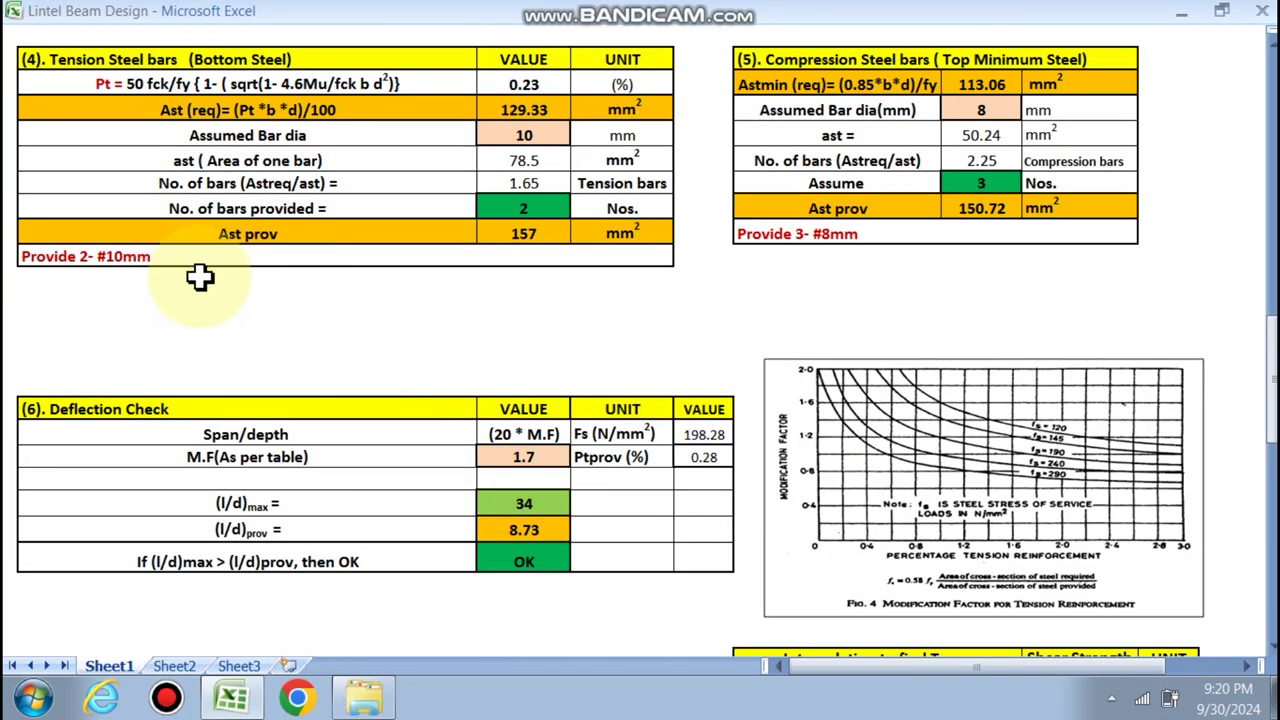
{"action": "scroll", "coordinate": [531, 363], "scroll_direction": "down", "scroll_amount": 19}
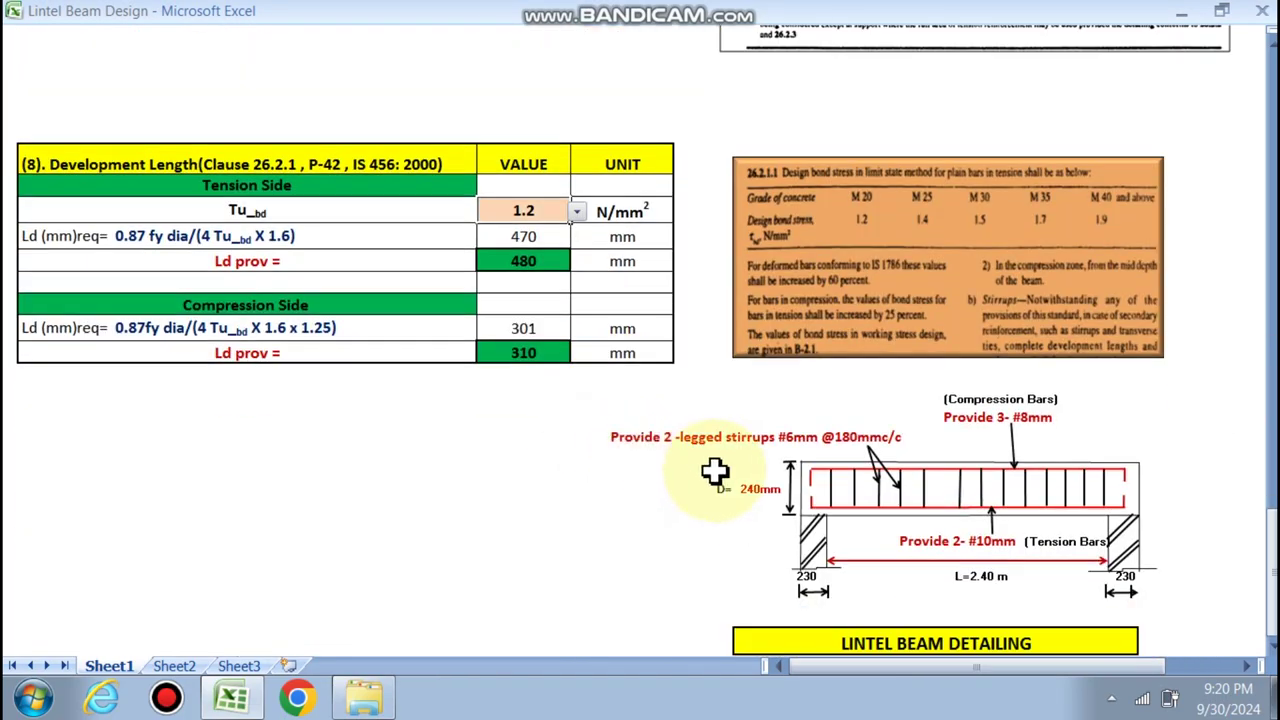
{"action": "scroll", "coordinate": [714, 474], "scroll_direction": "down", "scroll_amount": 1}
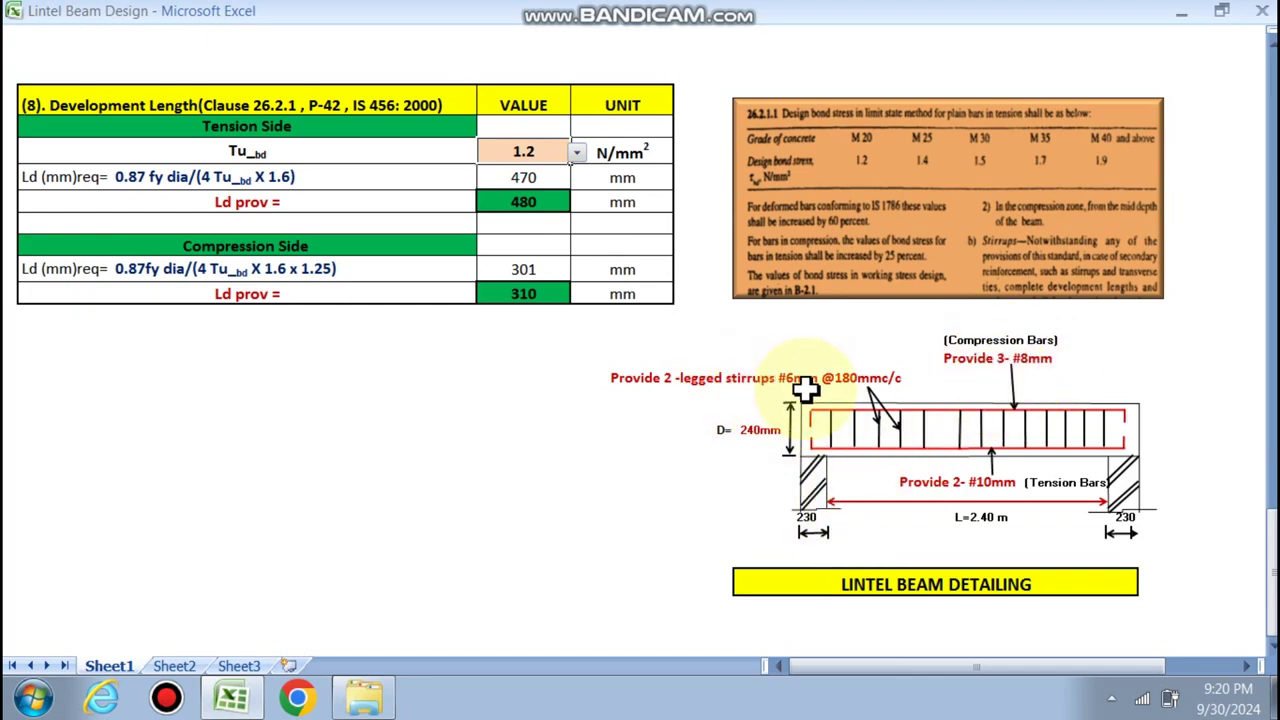
{"action": "scroll", "coordinate": [543, 420], "scroll_direction": "up", "scroll_amount": 6}
{"action": "scroll", "coordinate": [333, 313], "scroll_direction": "down", "scroll_amount": 6}
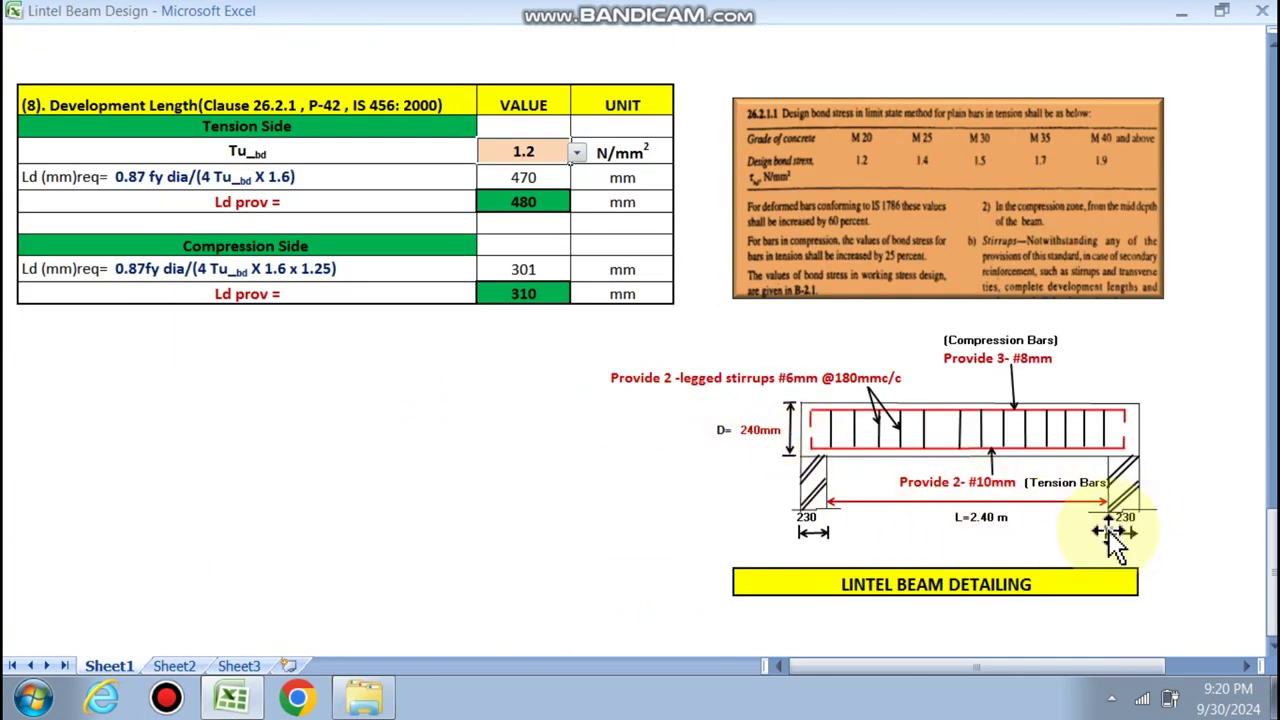
{"action": "scroll", "coordinate": [1115, 540], "scroll_direction": "up", "scroll_amount": 20}
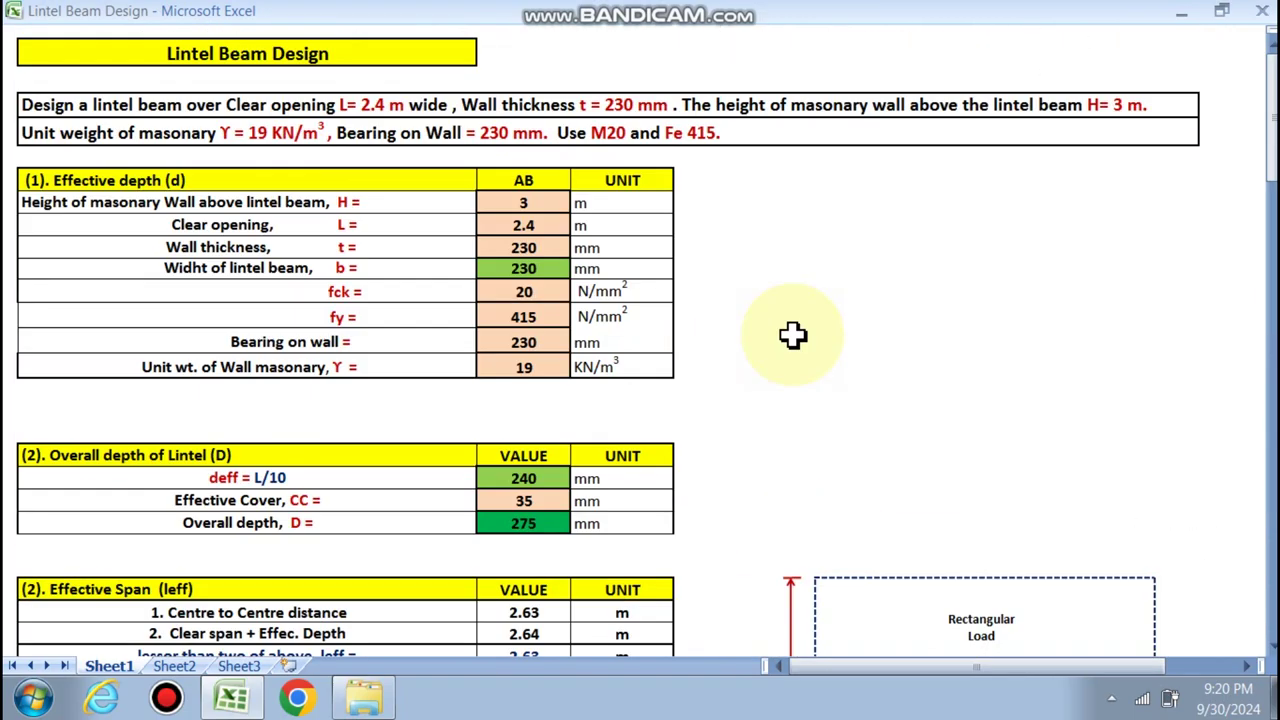
{"action": "scroll", "coordinate": [793, 335], "scroll_direction": "down", "scroll_amount": 12}
{"action": "scroll", "coordinate": [793, 335], "scroll_direction": "down", "scroll_amount": 10}
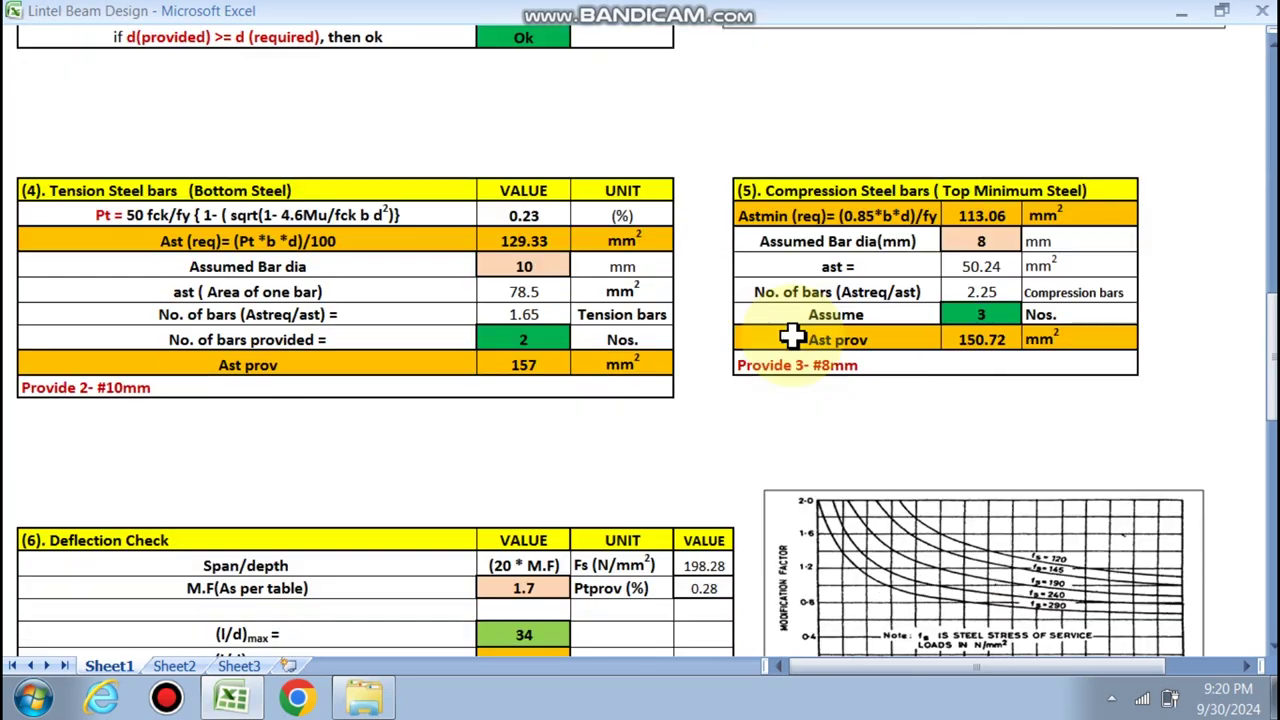
{"action": "scroll", "coordinate": [793, 337], "scroll_direction": "down", "scroll_amount": 3}
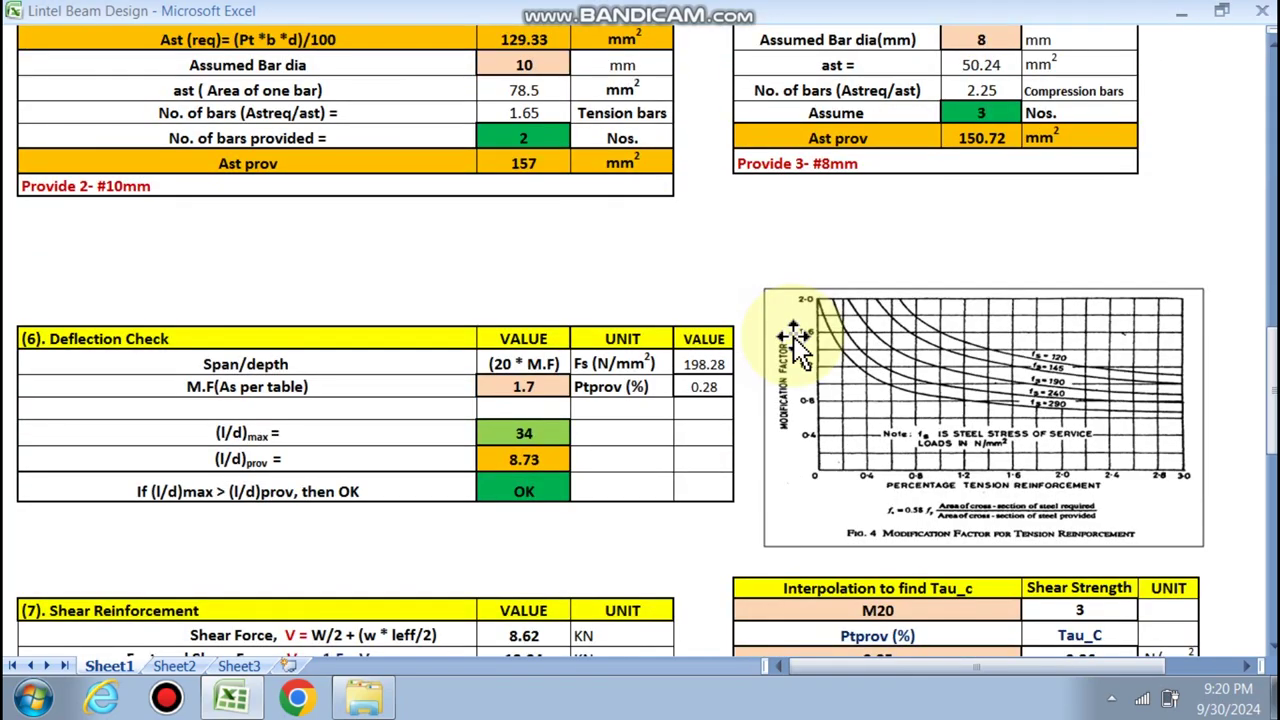